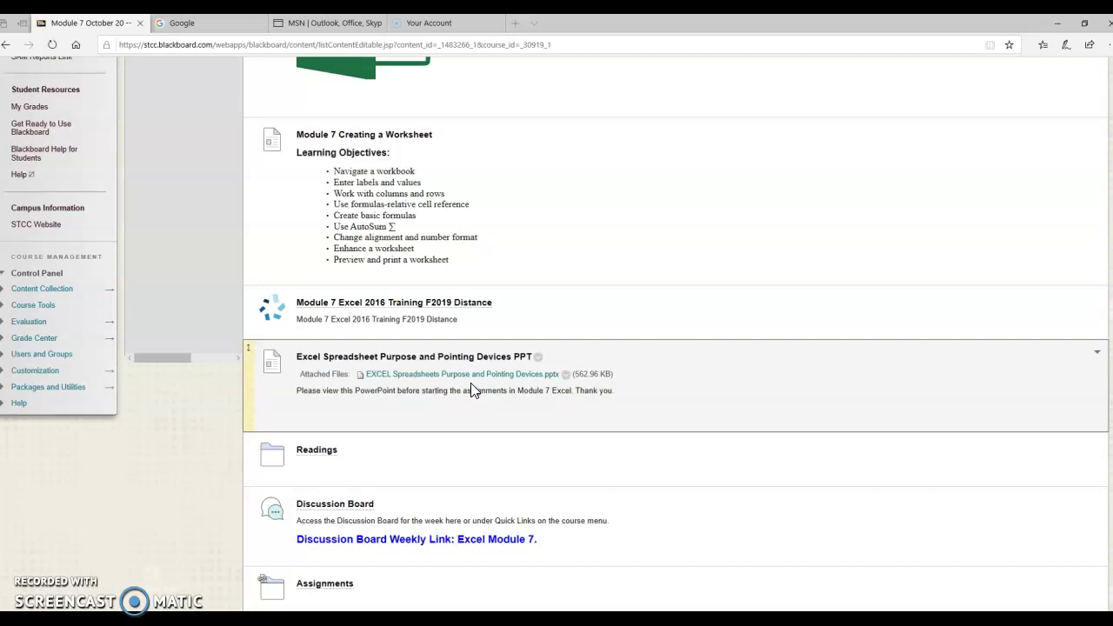
# Open the course's Assignments page and find the Excel Practice Exercise M7 assignment
pyautogui.scroll(2, 113, 217)
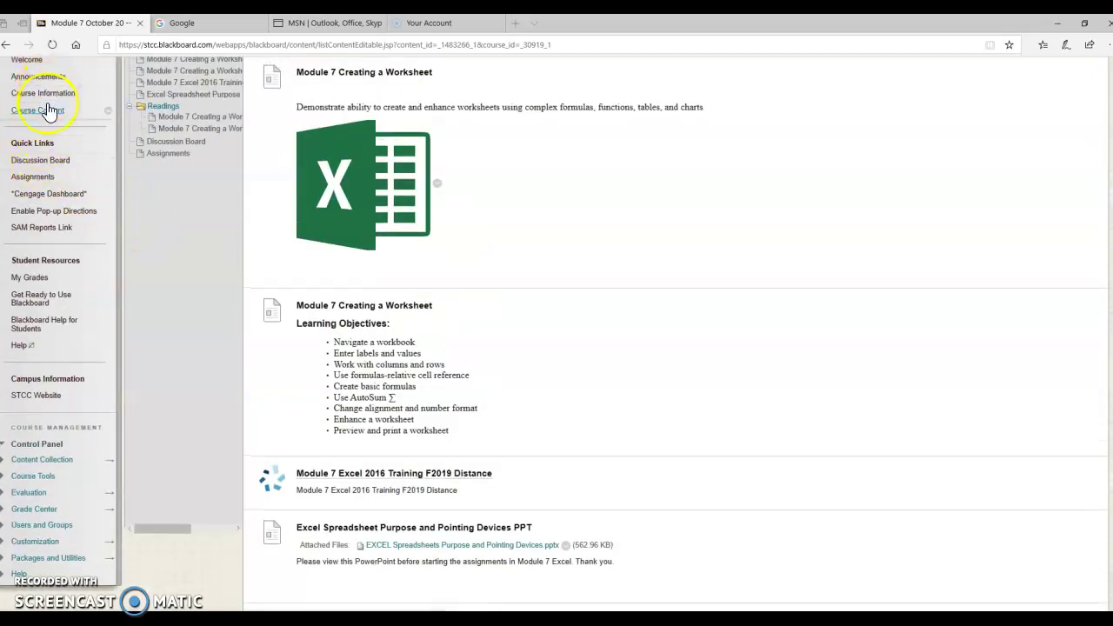
pyautogui.click(45, 178)
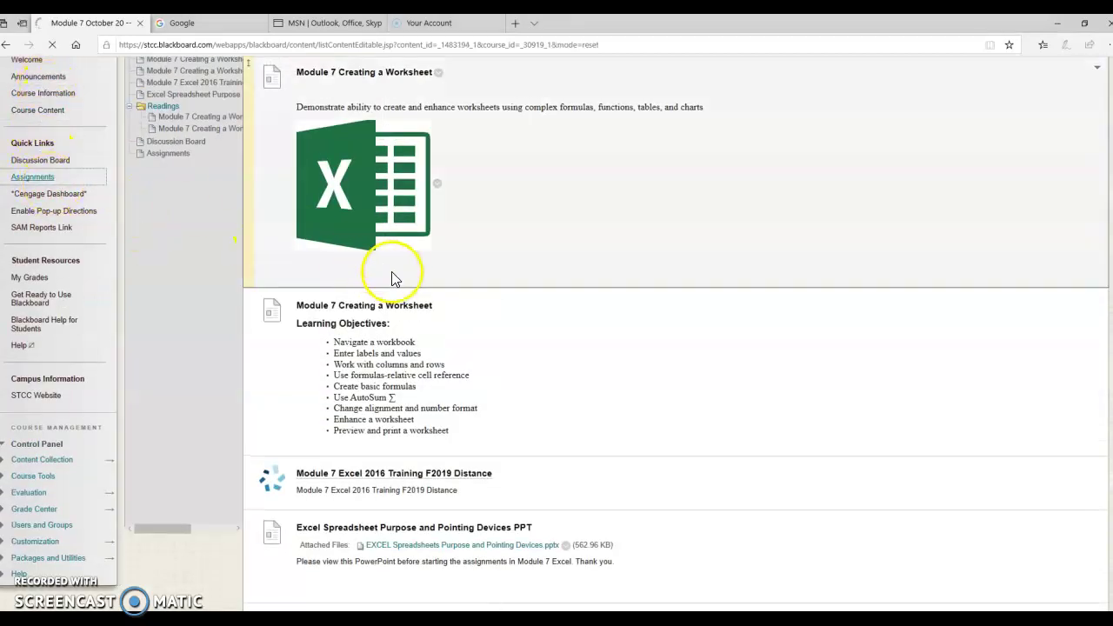
pyautogui.scroll(-4, 408, 304)
pyautogui.scroll(-20, 418, 342)
pyautogui.scroll(-20, 415, 357)
pyautogui.scroll(-6, 415, 357)
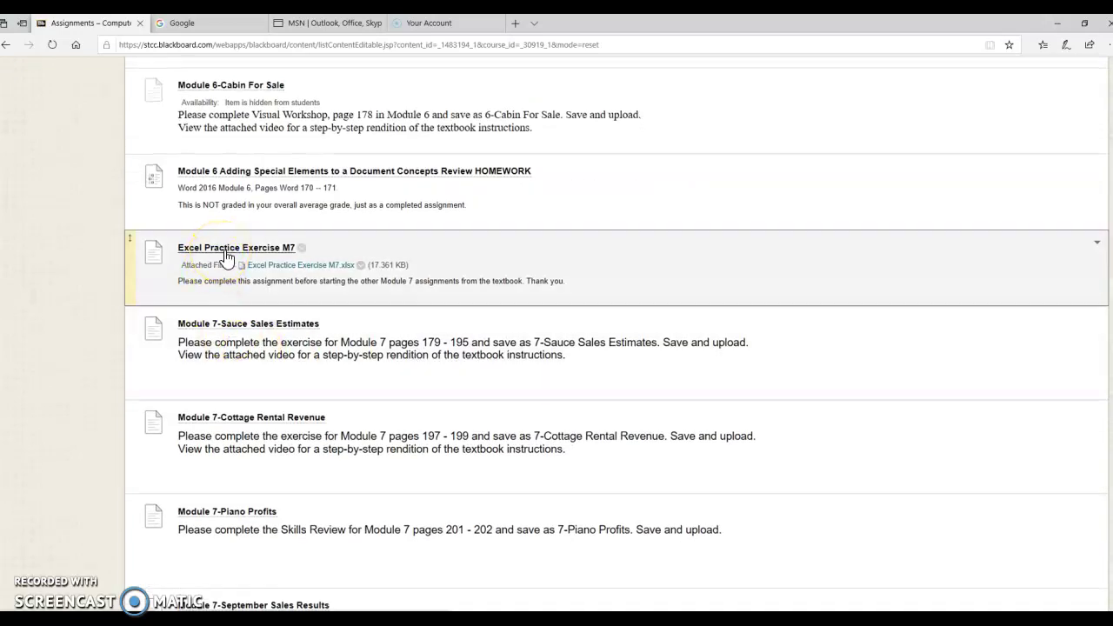
# Open the attached Excel Practice Exercise M7.xlsx in Excel and enable editing of the workbook
pyautogui.click(290, 271)
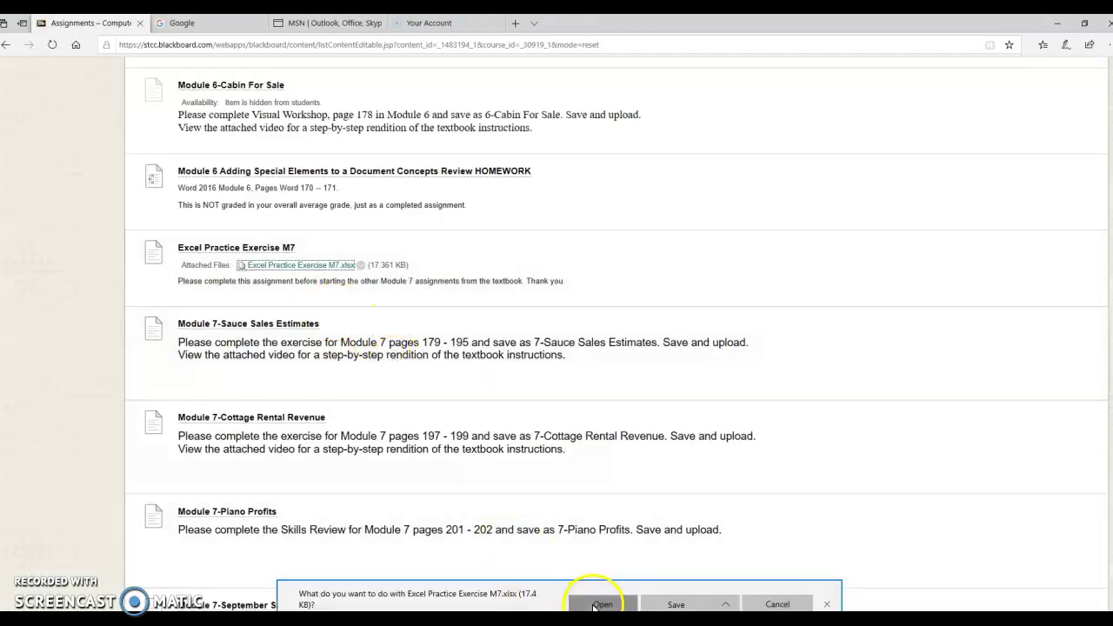
pyautogui.click(602, 602)
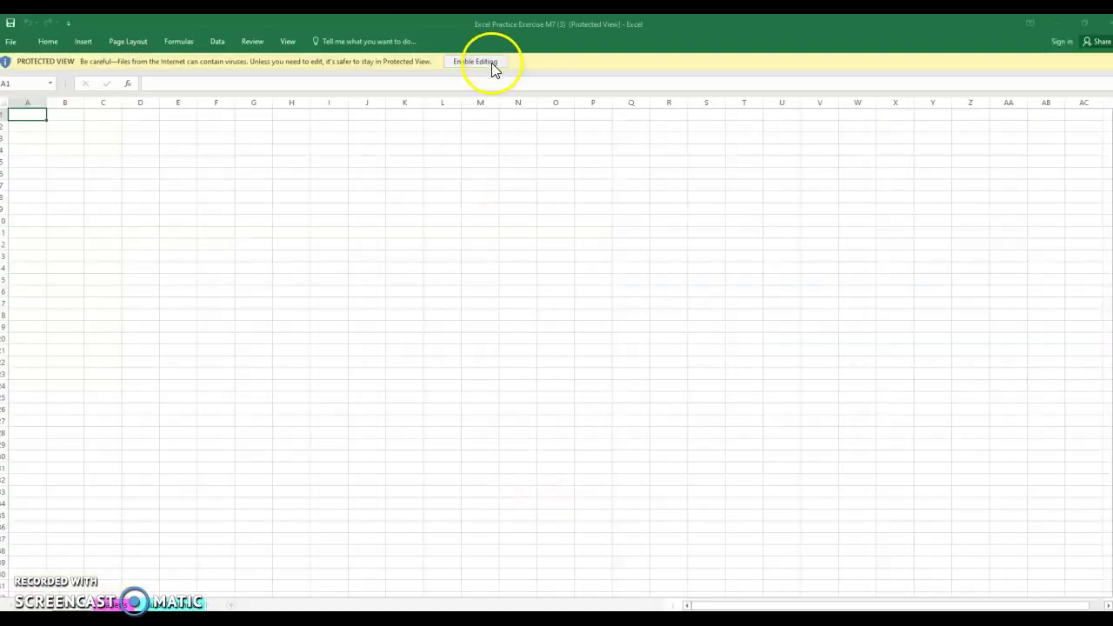
pyautogui.click(491, 62)
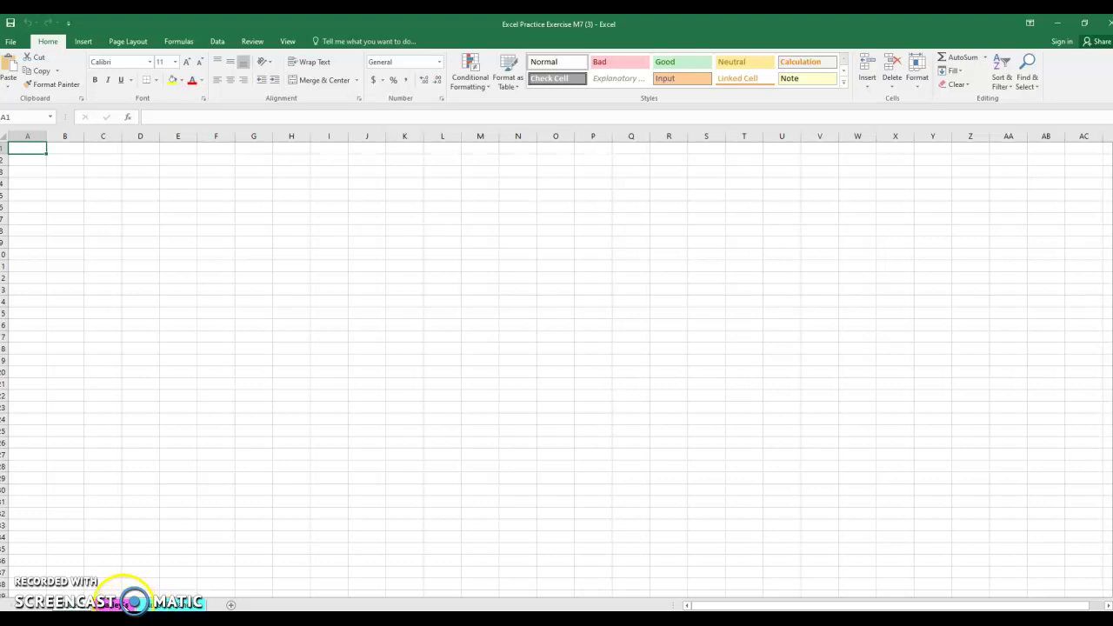
pyautogui.rightClick(70, 607)
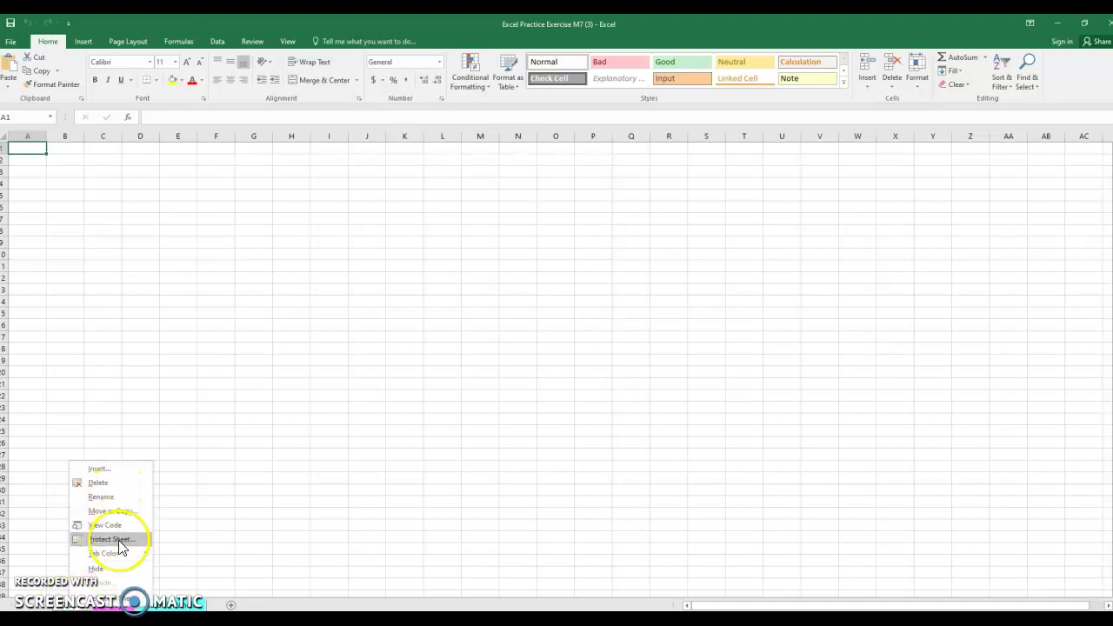
pyautogui.moveTo(123, 553)
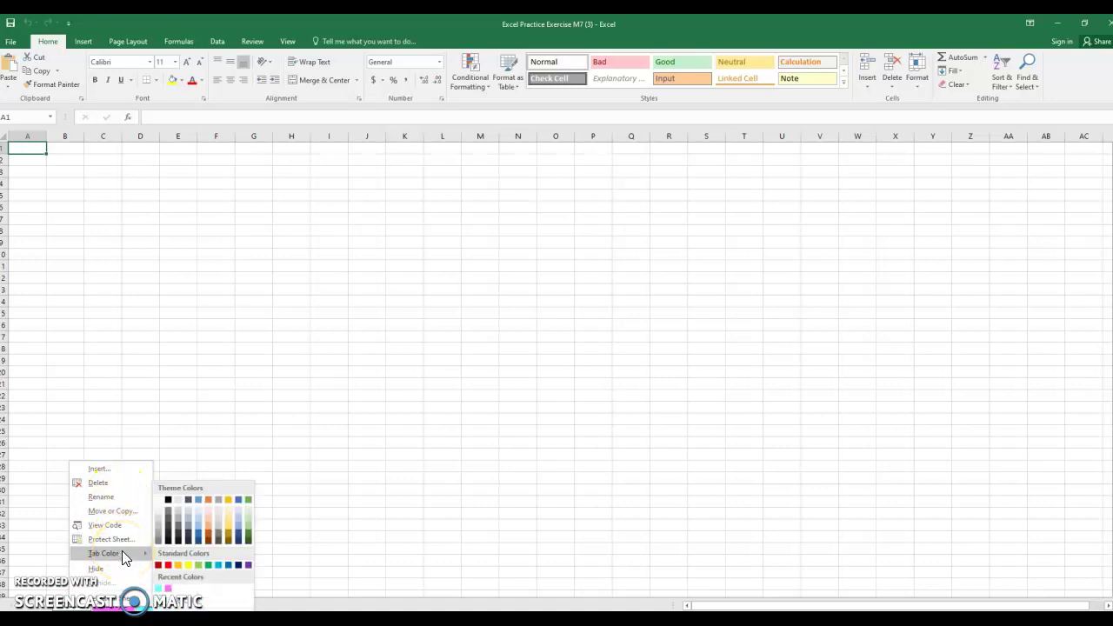
pyautogui.click(154, 365)
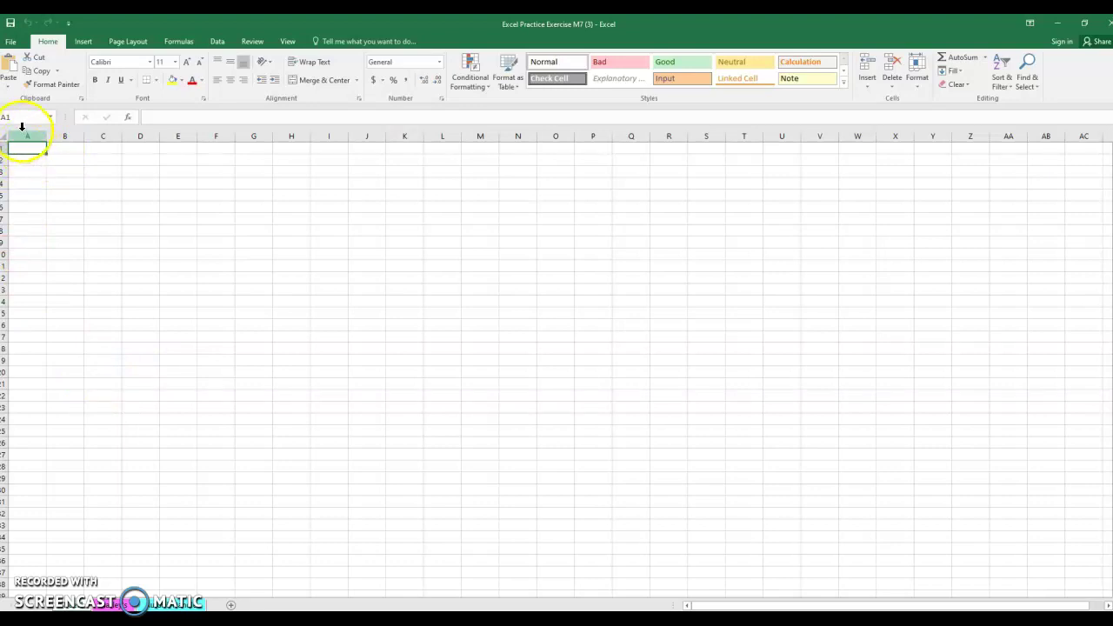
# Check the cell addresses of L12 and H17 in the blank sheet, and return to cell A1
pyautogui.click(439, 276)
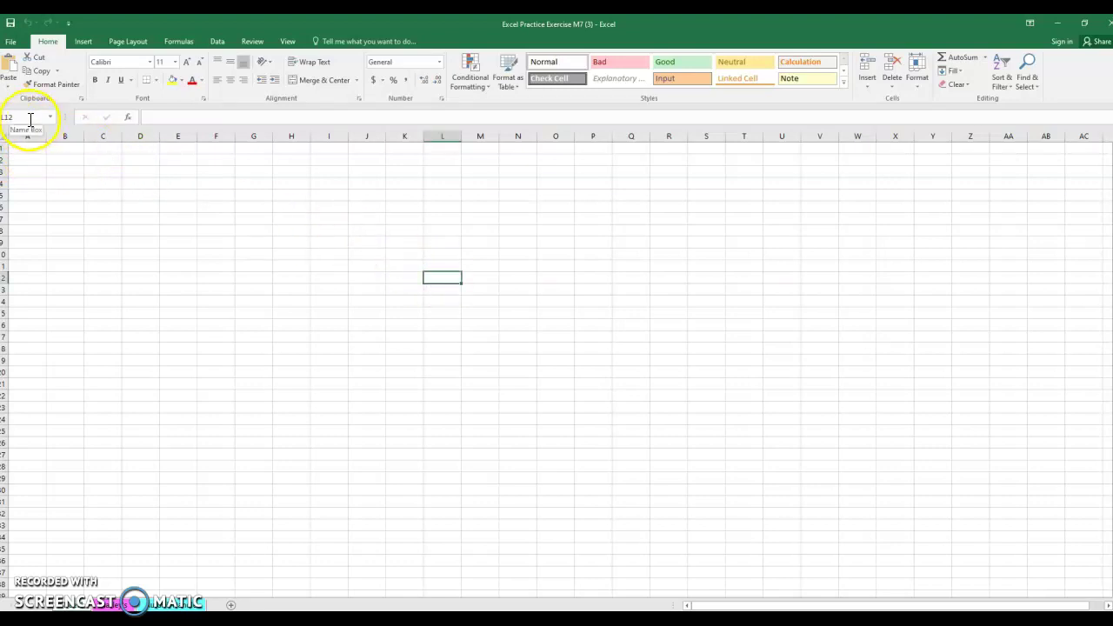
pyautogui.click(296, 336)
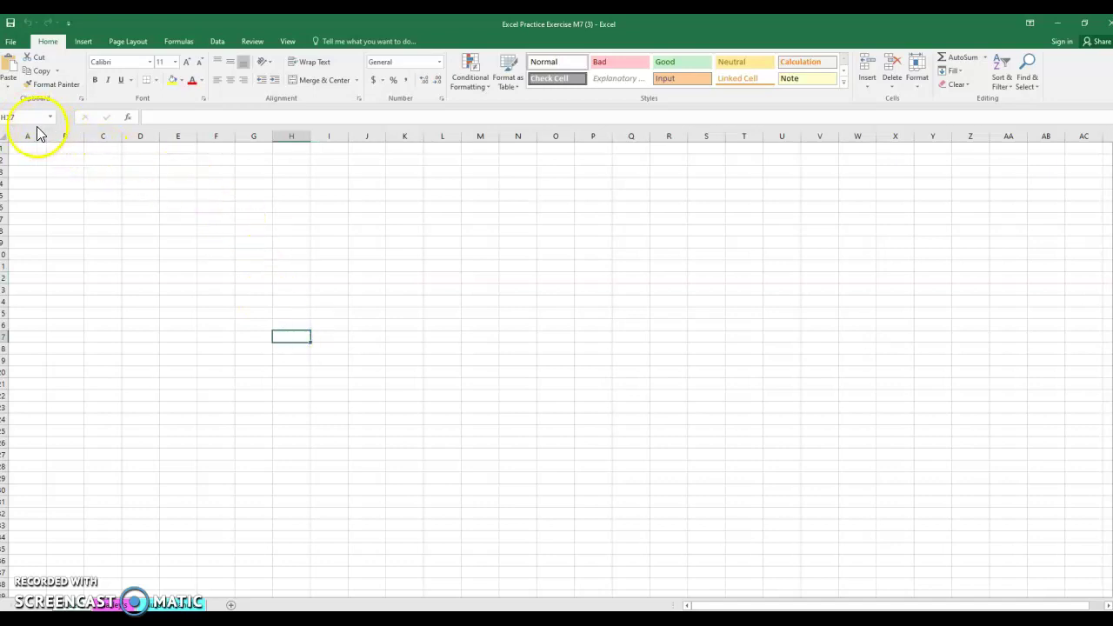
pyautogui.hotkey('ctrl', 'Home')
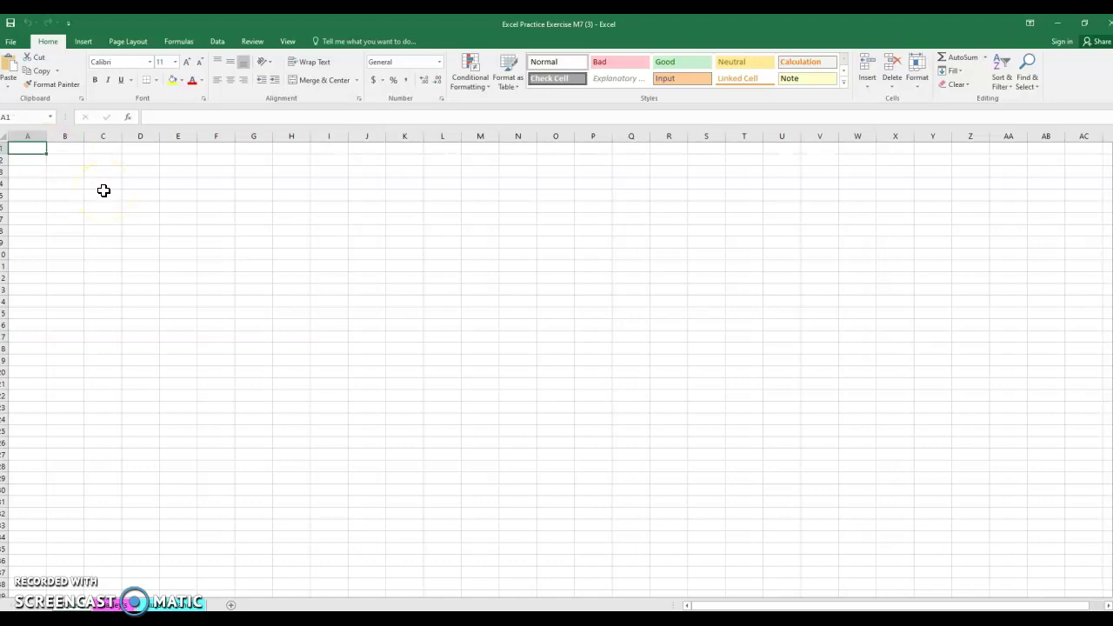
# Enter a first name in cell A1 and fill it across the range A1:M29
pyautogui.write('Renee')
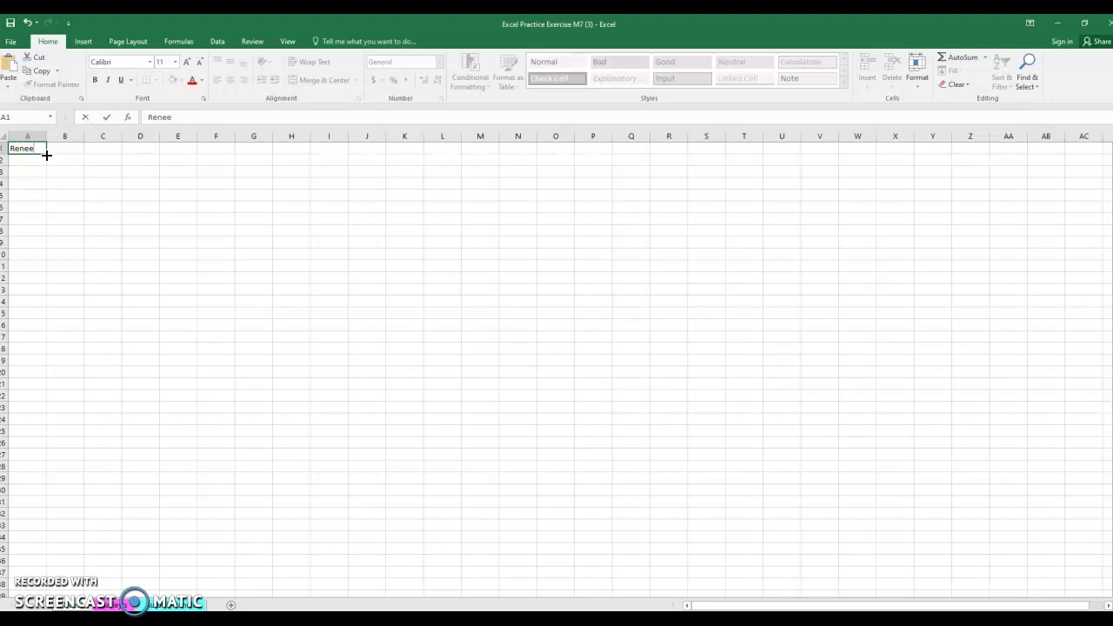
pyautogui.moveTo(48, 154); pyautogui.dragTo(499, 479)
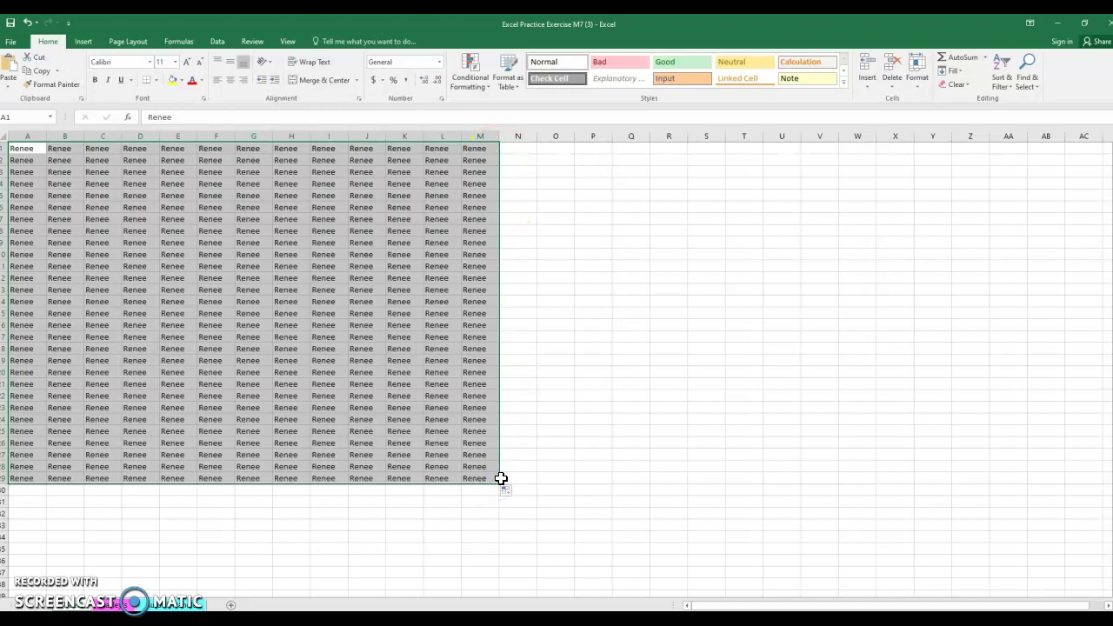
pyautogui.click(625, 420)
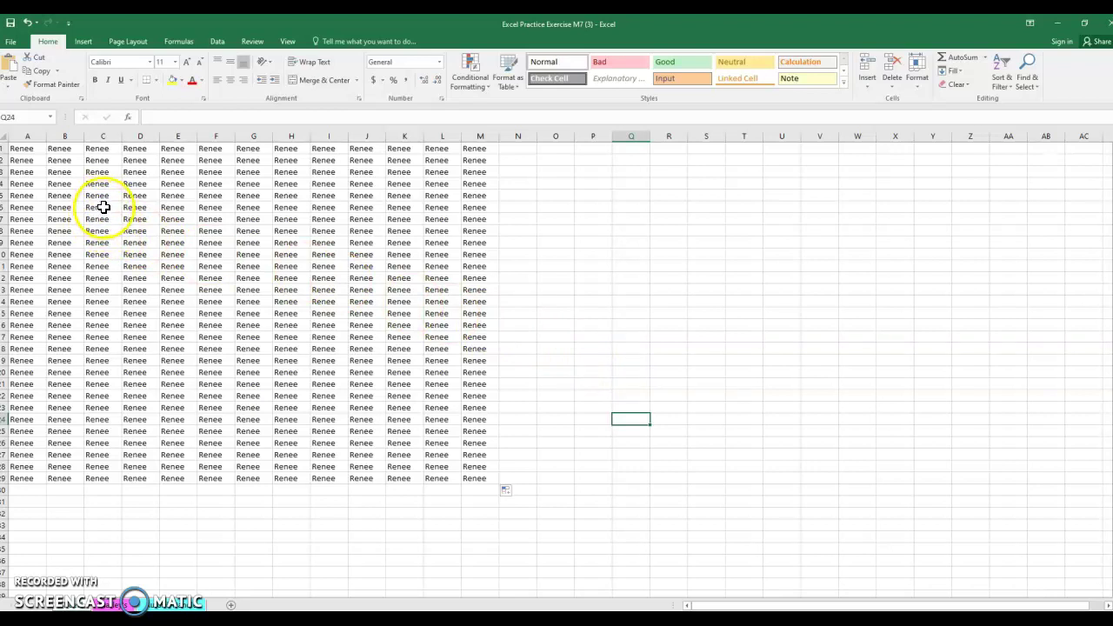
# Move the block C6:D9 to R9:S12 and the block I6:J10 to Q23:R27
pyautogui.moveTo(102, 206); pyautogui.dragTo(154, 244)
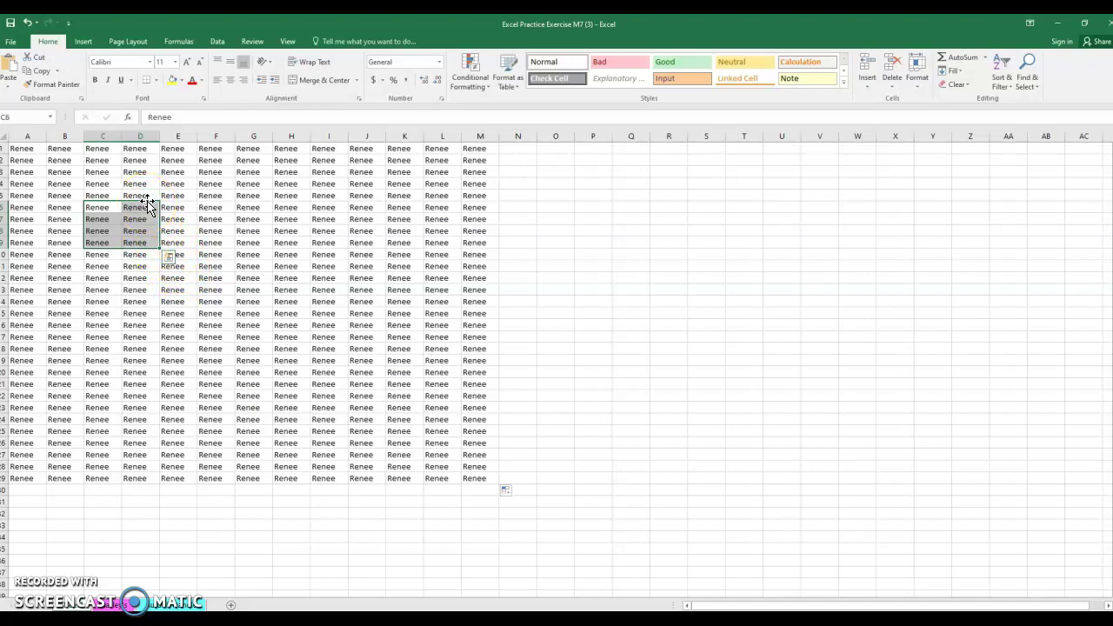
pyautogui.moveTo(147, 201); pyautogui.dragTo(695, 250)
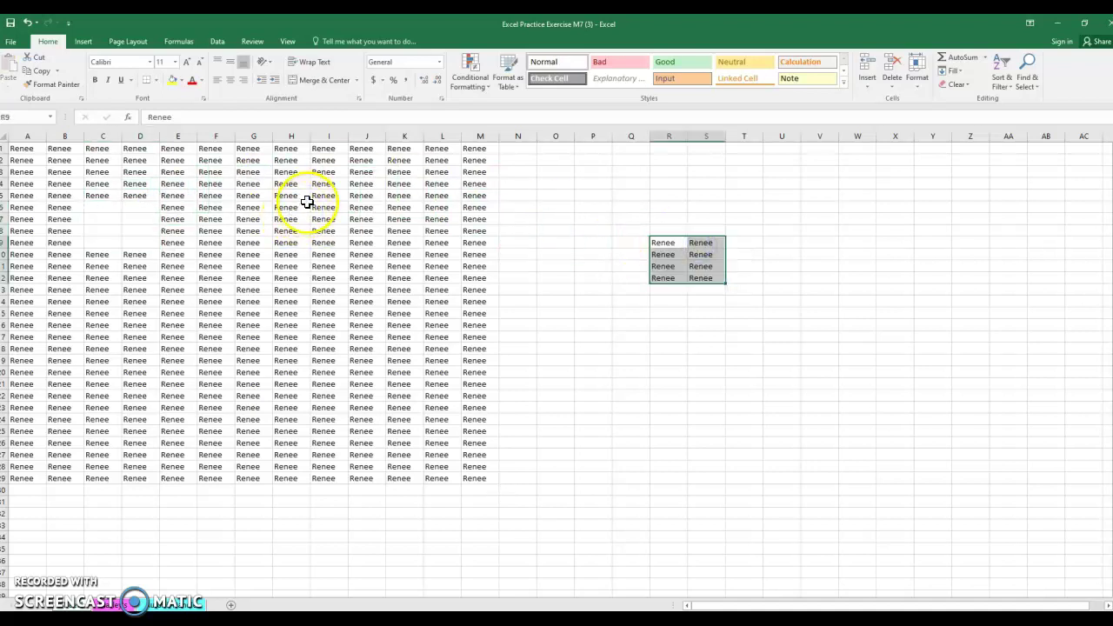
pyautogui.moveTo(316, 198); pyautogui.dragTo(375, 246)
pyautogui.moveTo(329, 199); pyautogui.dragTo(368, 257)
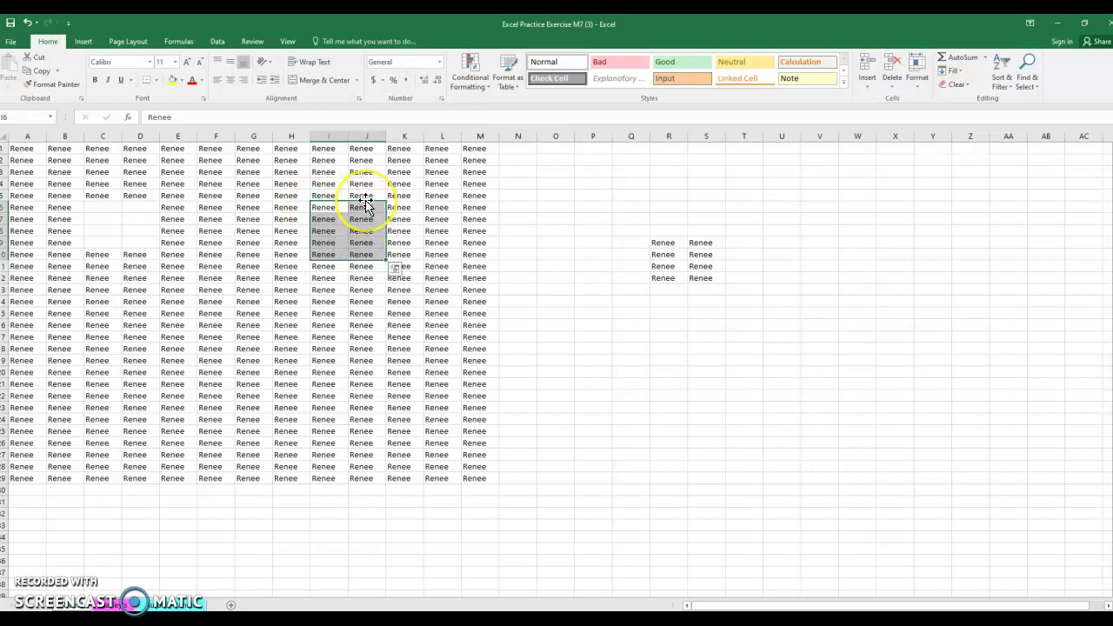
pyautogui.moveTo(365, 206); pyautogui.dragTo(657, 409)
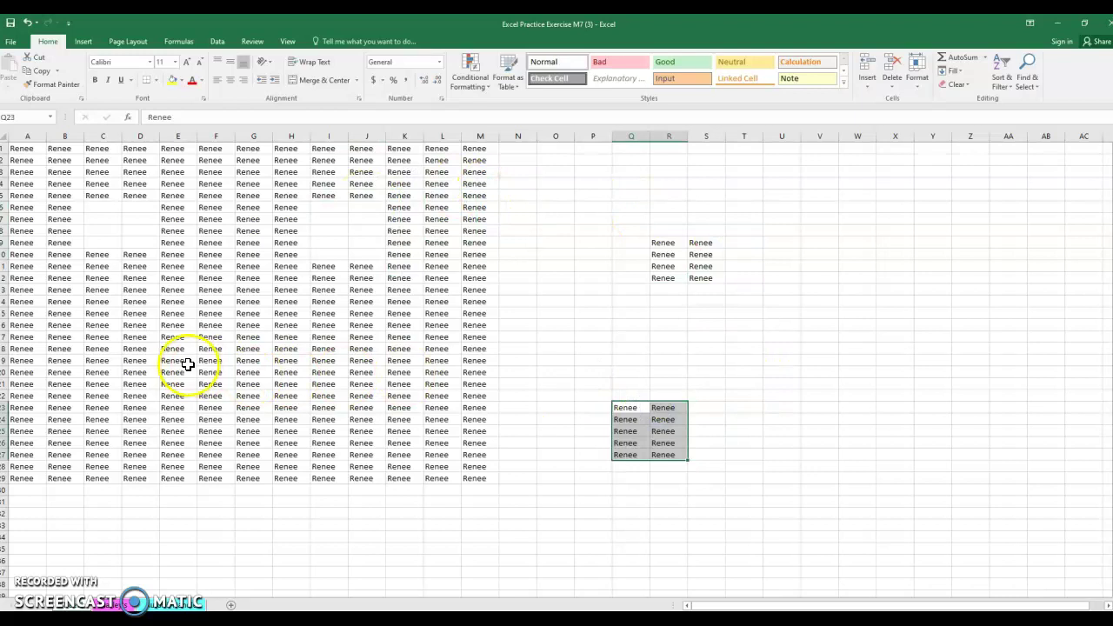
# Move the block D22:I24 to the empty range T20:Y22
pyautogui.moveTo(132, 396); pyautogui.dragTo(343, 426)
pyautogui.moveTo(255, 393); pyautogui.dragTo(855, 370)
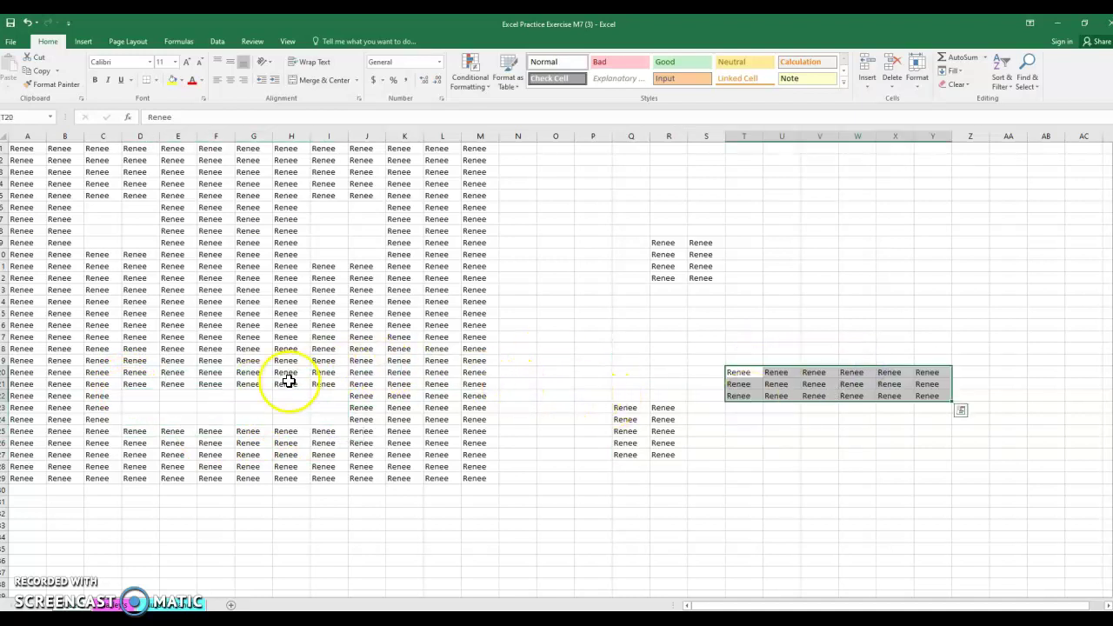
pyautogui.click(817, 432)
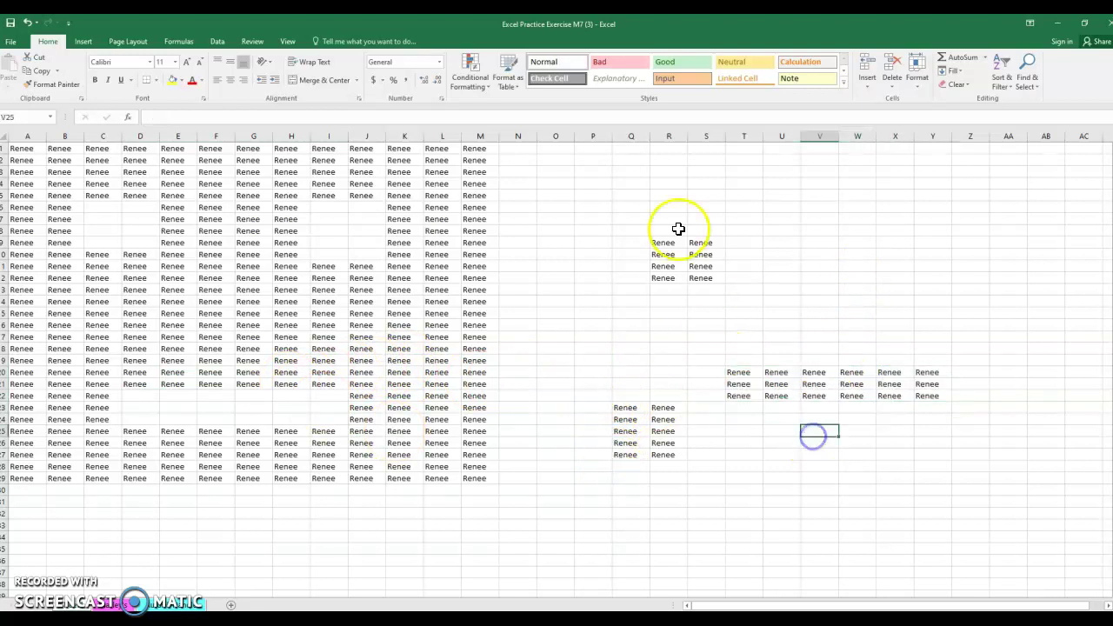
# Fill the first name from column S over the range S1:Y19, and copy the block F15:G17 to O17:P19
pyautogui.moveTo(695, 242); pyautogui.dragTo(946, 144)
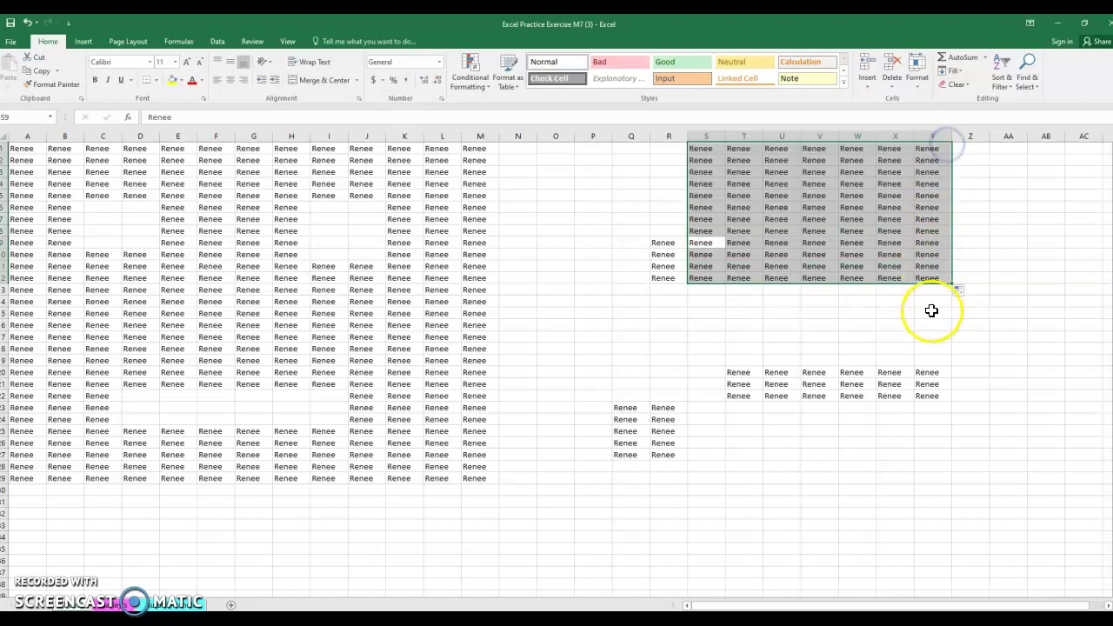
pyautogui.moveTo(950, 283); pyautogui.dragTo(965, 371)
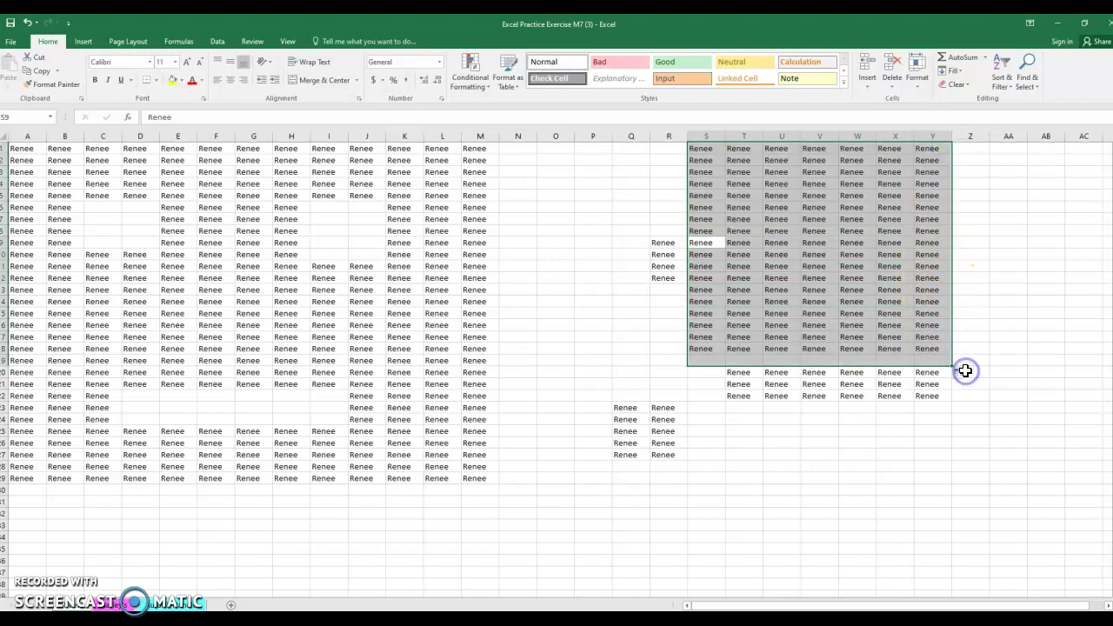
pyautogui.click(666, 267)
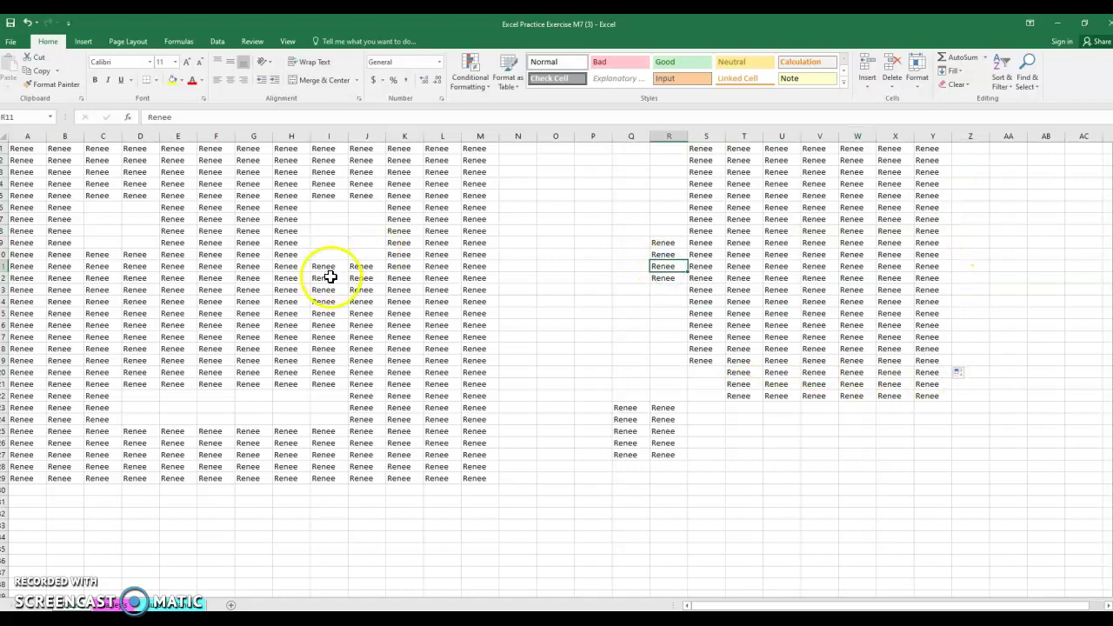
pyautogui.moveTo(210, 312); pyautogui.dragTo(259, 331)
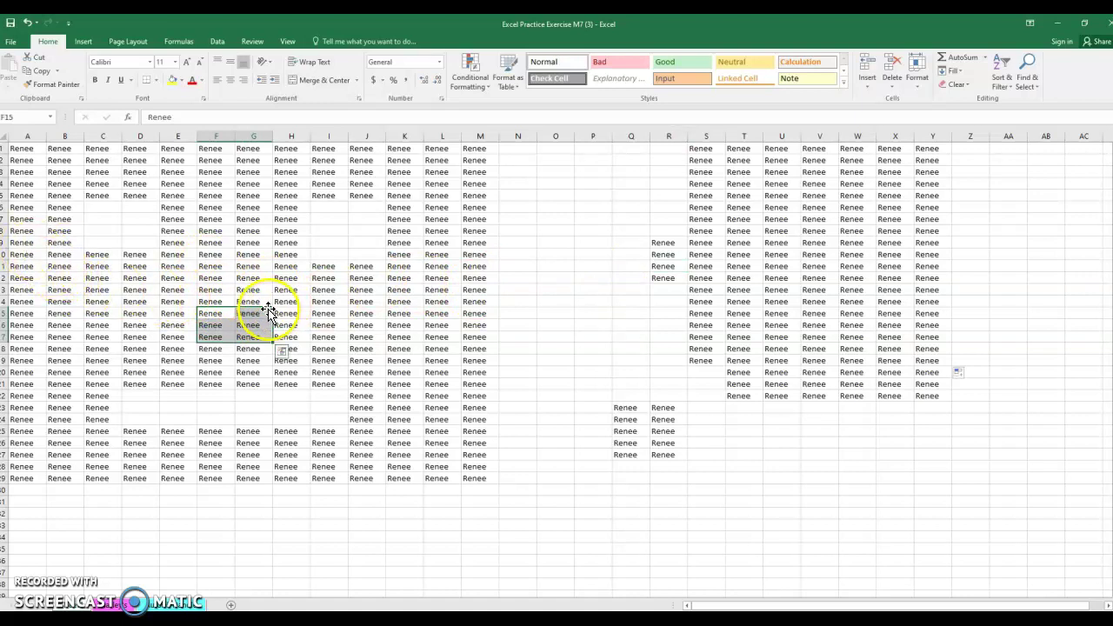
pyautogui.moveTo(271, 311); pyautogui.dragTo(602, 333)
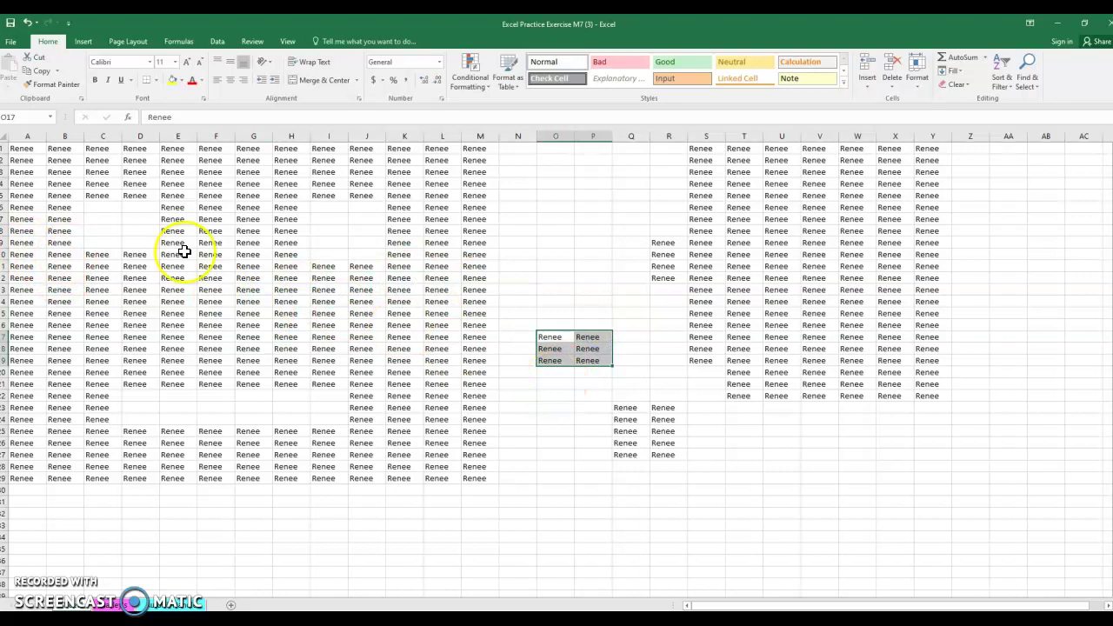
pyautogui.click(213, 279)
pyautogui.moveTo(213, 279); pyautogui.dragTo(214, 351)
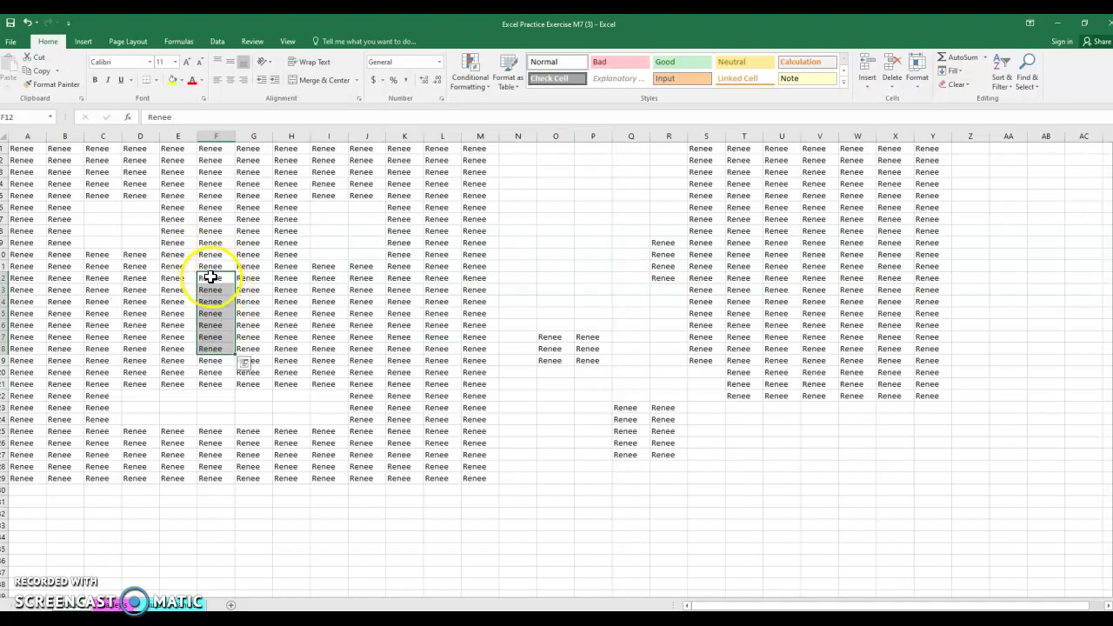
pyautogui.moveTo(235, 300); pyautogui.dragTo(227, 322)
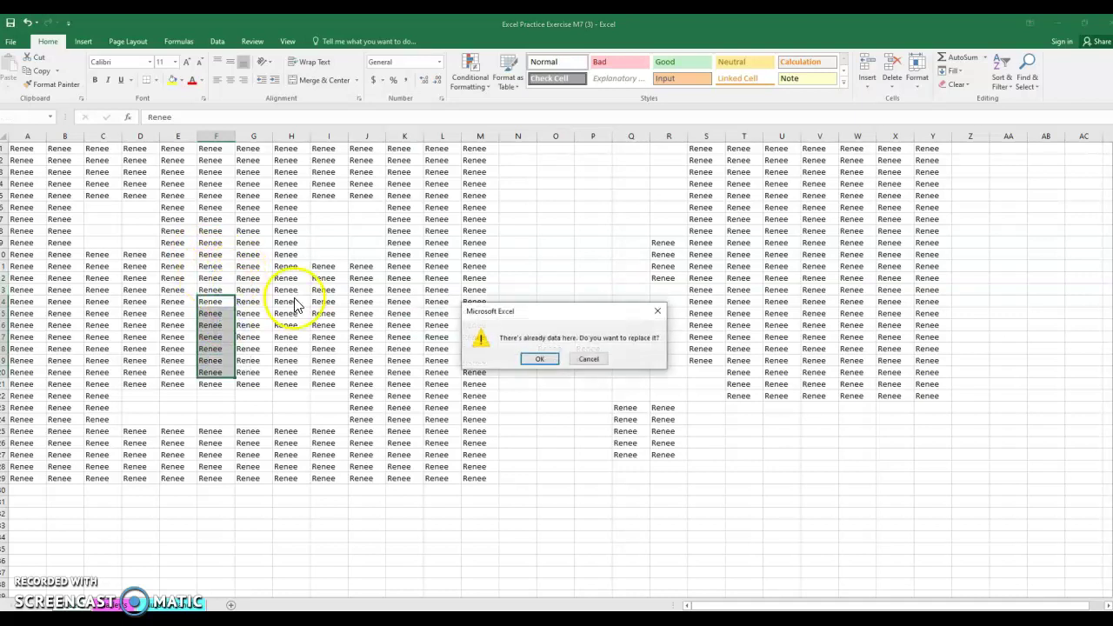
pyautogui.click(596, 363)
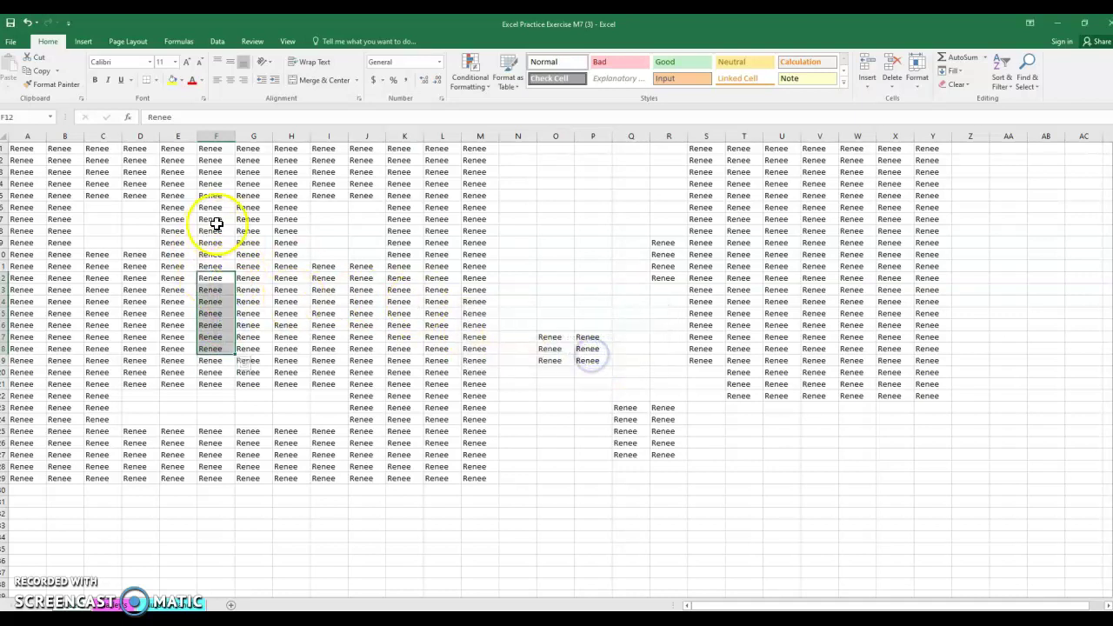
pyautogui.moveTo(249, 218); pyautogui.dragTo(261, 277)
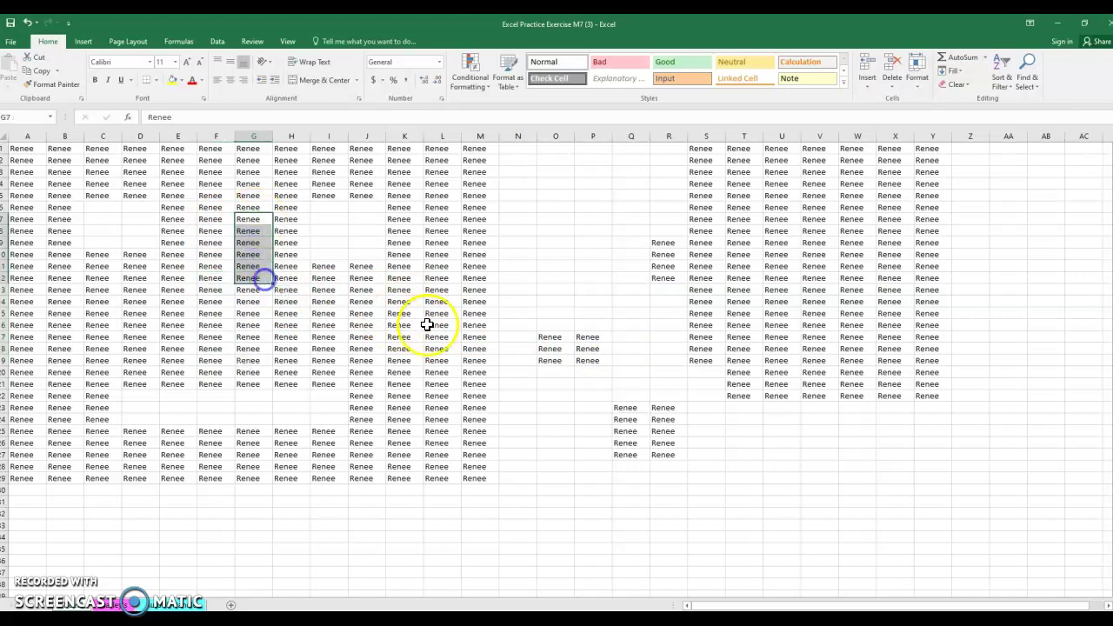
# Fill the content of cell P19 down the column to cell P29
pyautogui.click(580, 362)
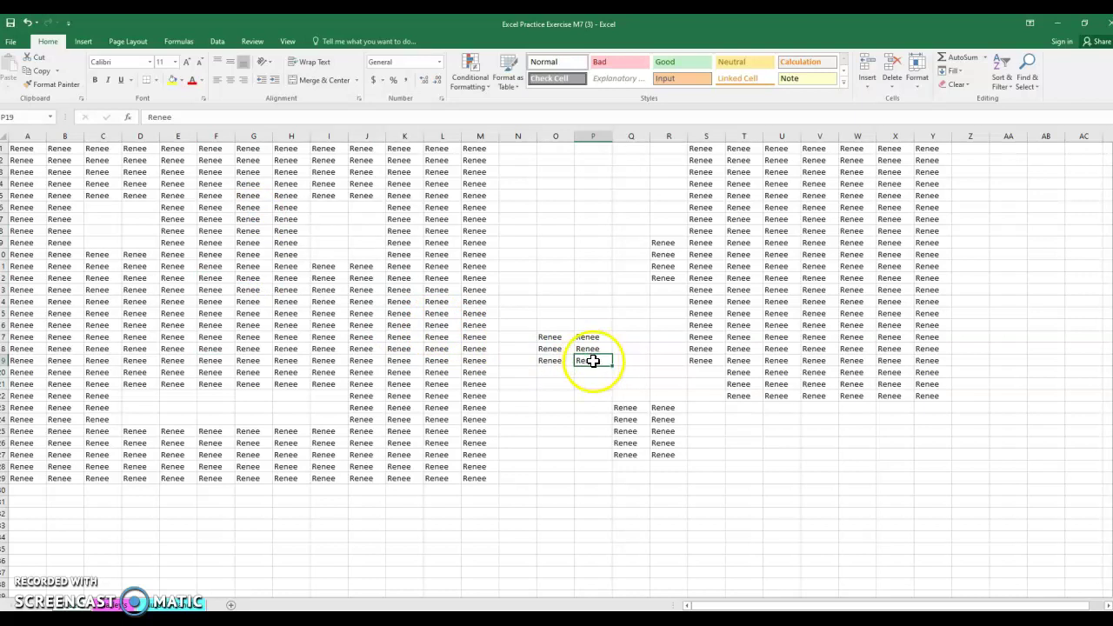
pyautogui.moveTo(613, 366); pyautogui.dragTo(621, 481)
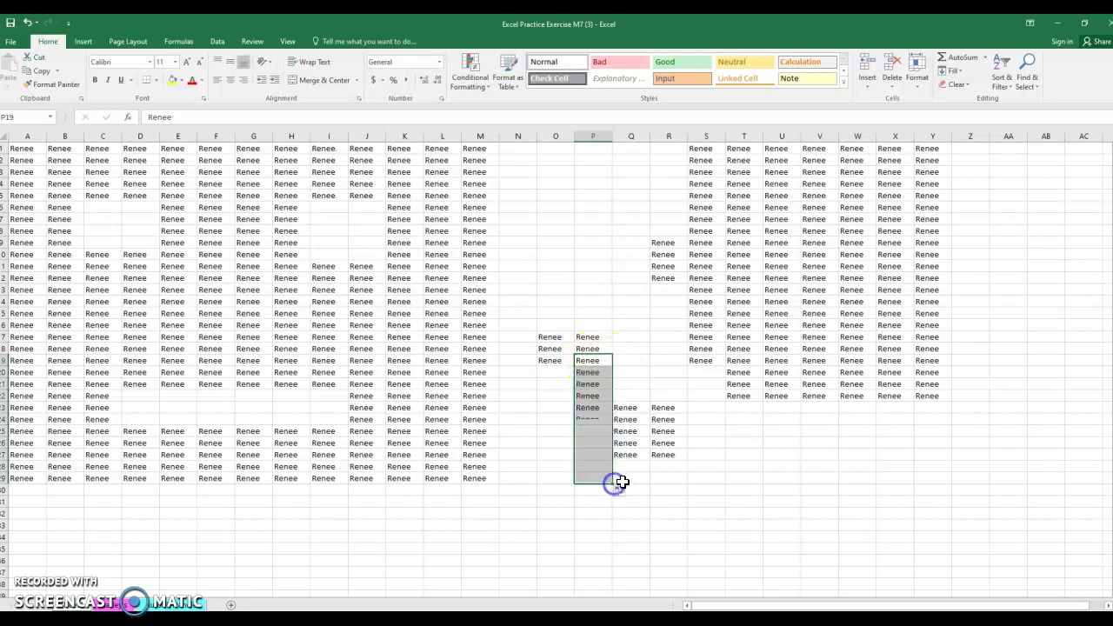
pyautogui.click(704, 488)
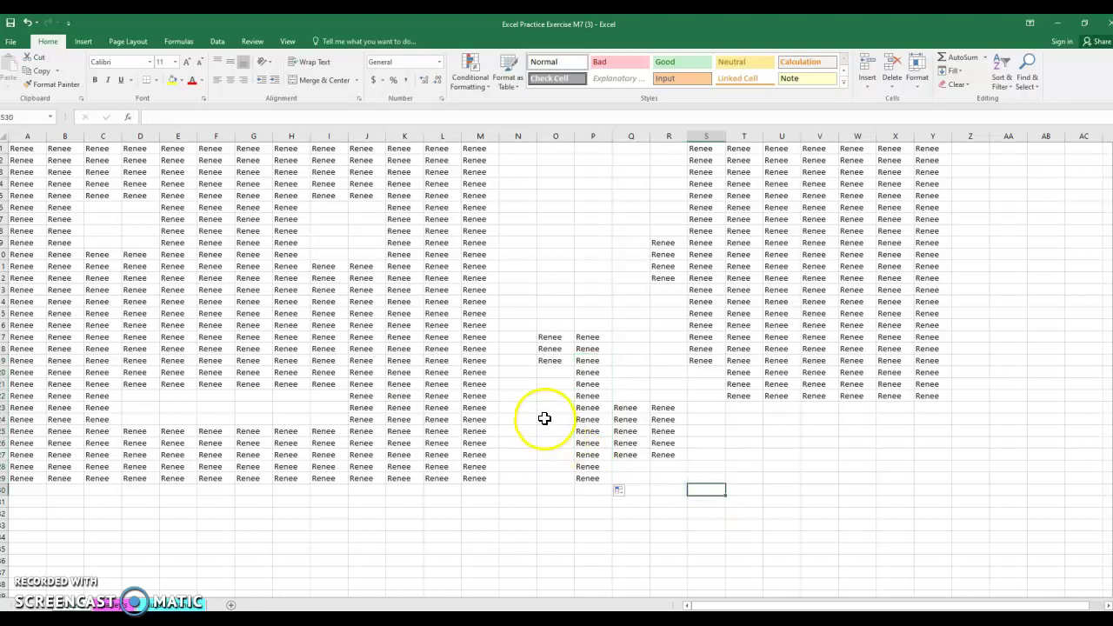
# On the Marley's sales sheet, enter Florida Fruit Nation, Jackson Organic Imports, Hawaii Fruit Supply and Florida Fruit Nation as suppliers in B7:B10
pyautogui.click(125, 607)
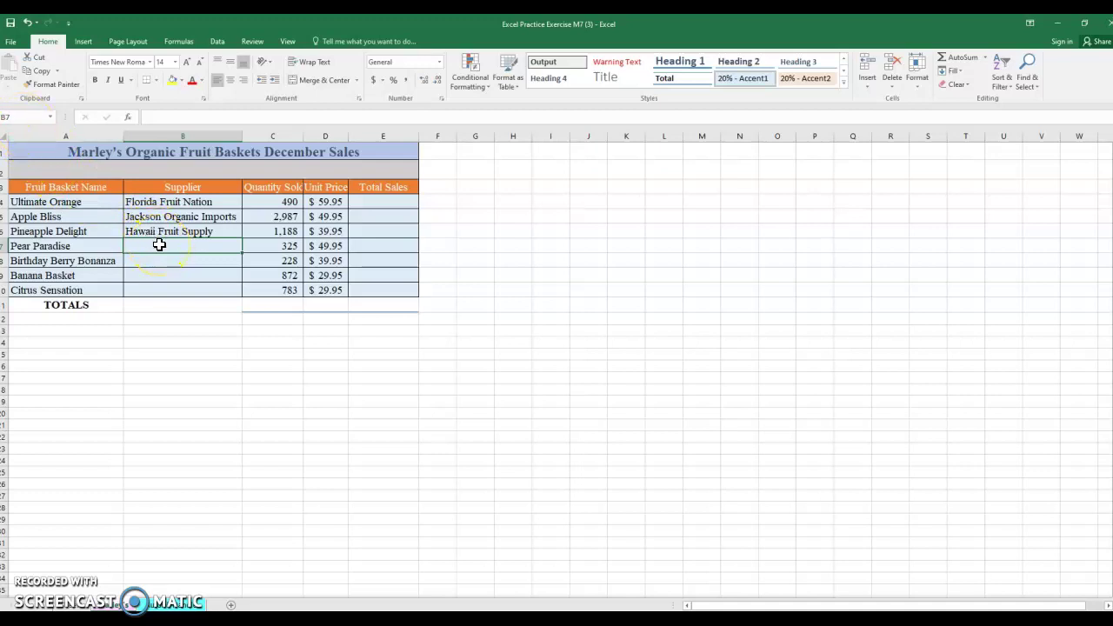
pyautogui.write('florida Fruit Nation')
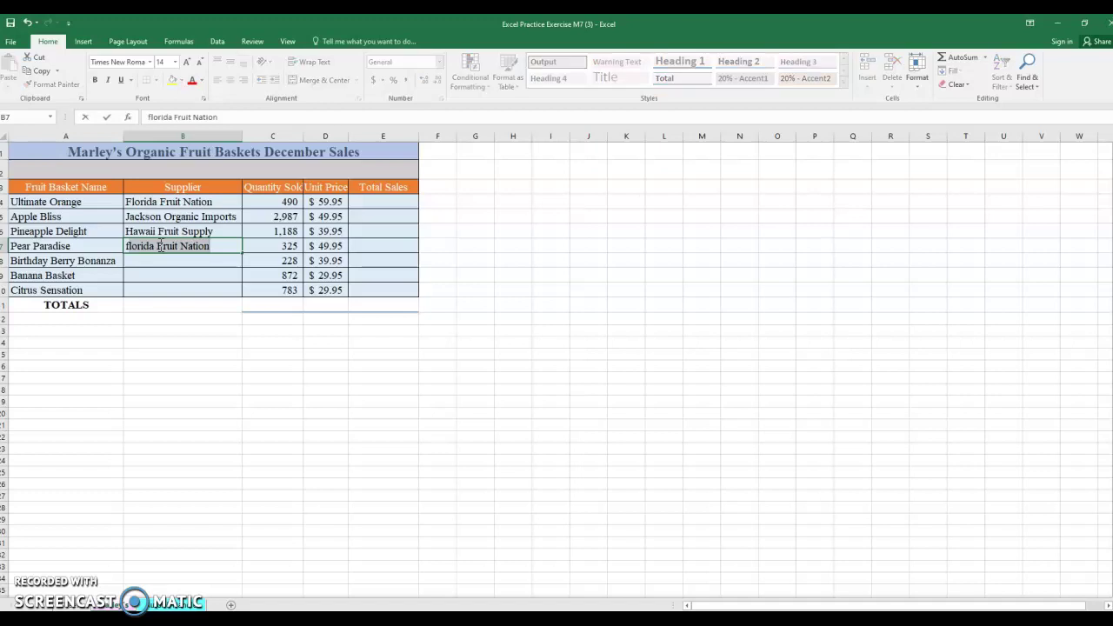
pyautogui.press('Return')
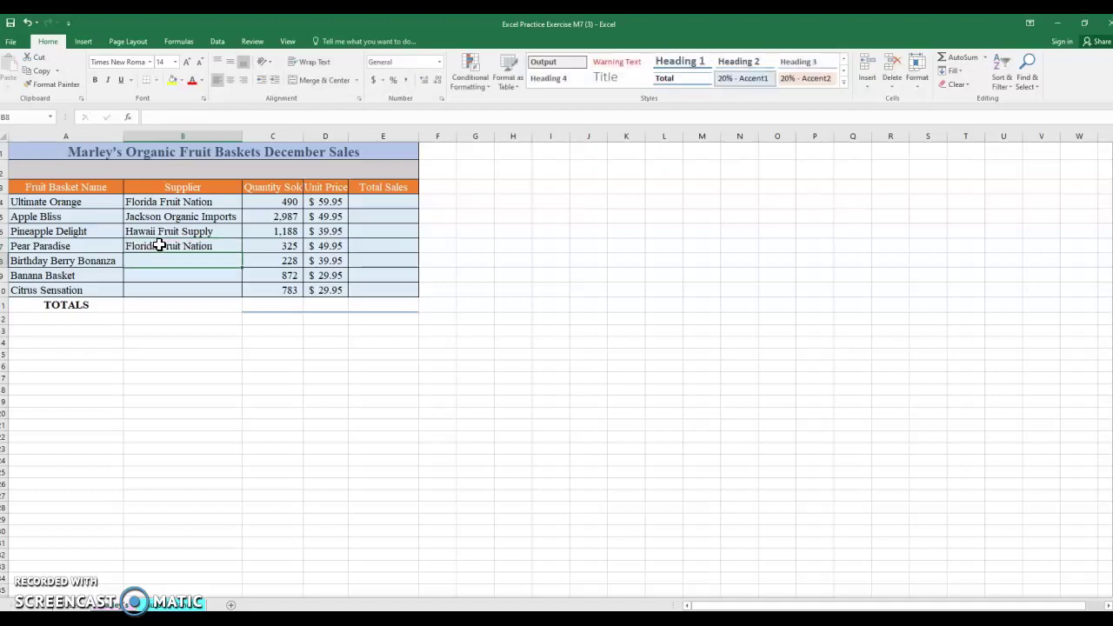
pyautogui.write('jackson Organic Imports')
pyautogui.press('Return')
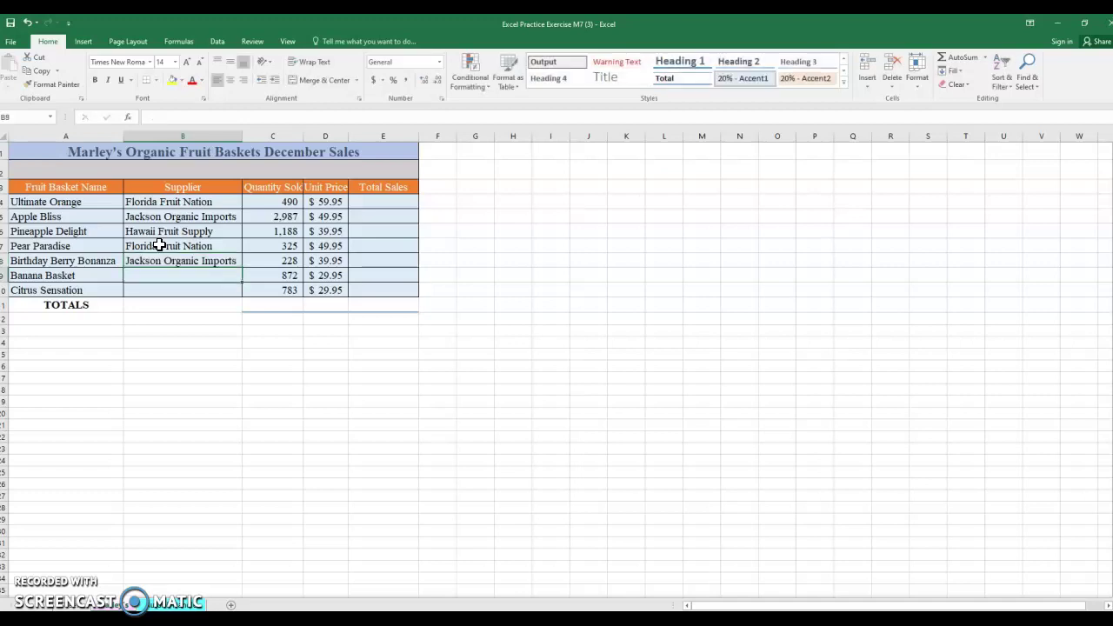
pyautogui.write('hawaii Fruit Supply')
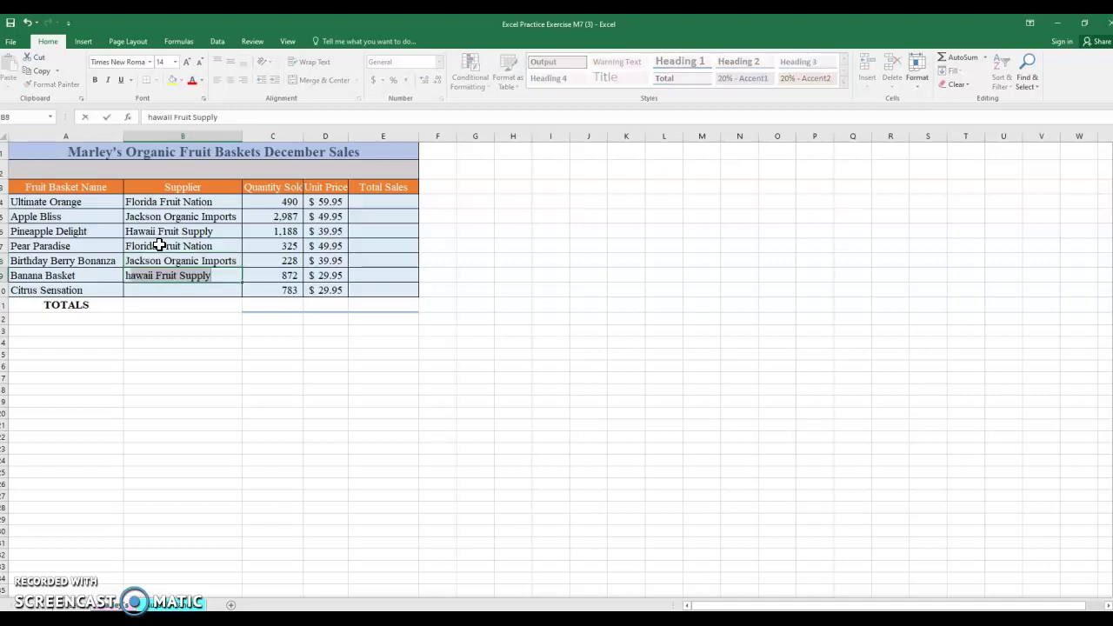
pyautogui.press('Return')
pyautogui.write('florida Fruit Nation')
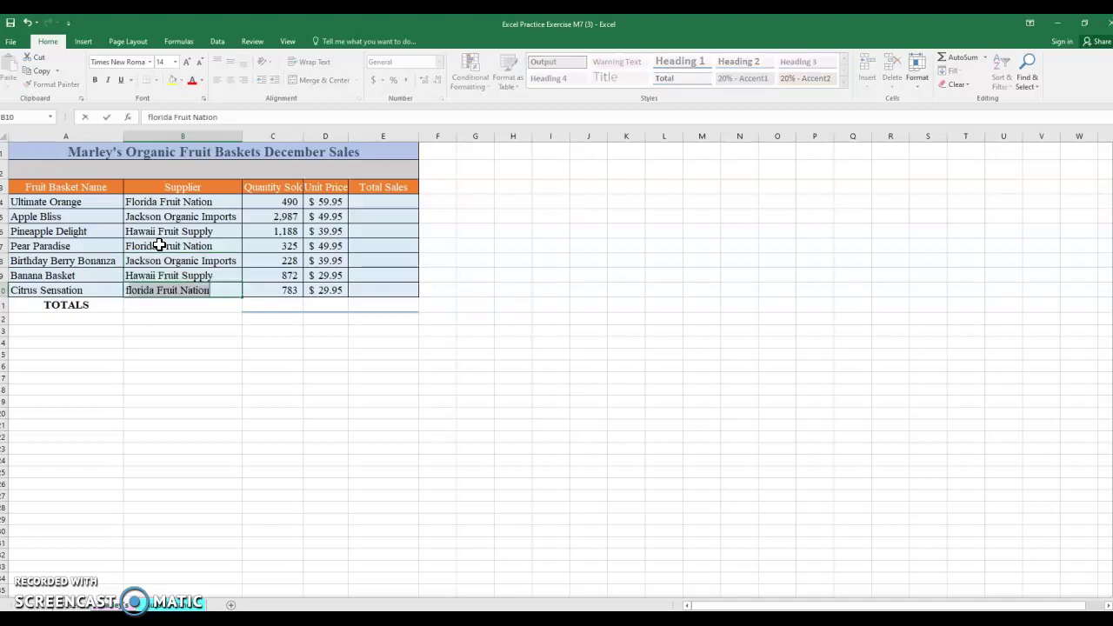
pyautogui.press('Return')
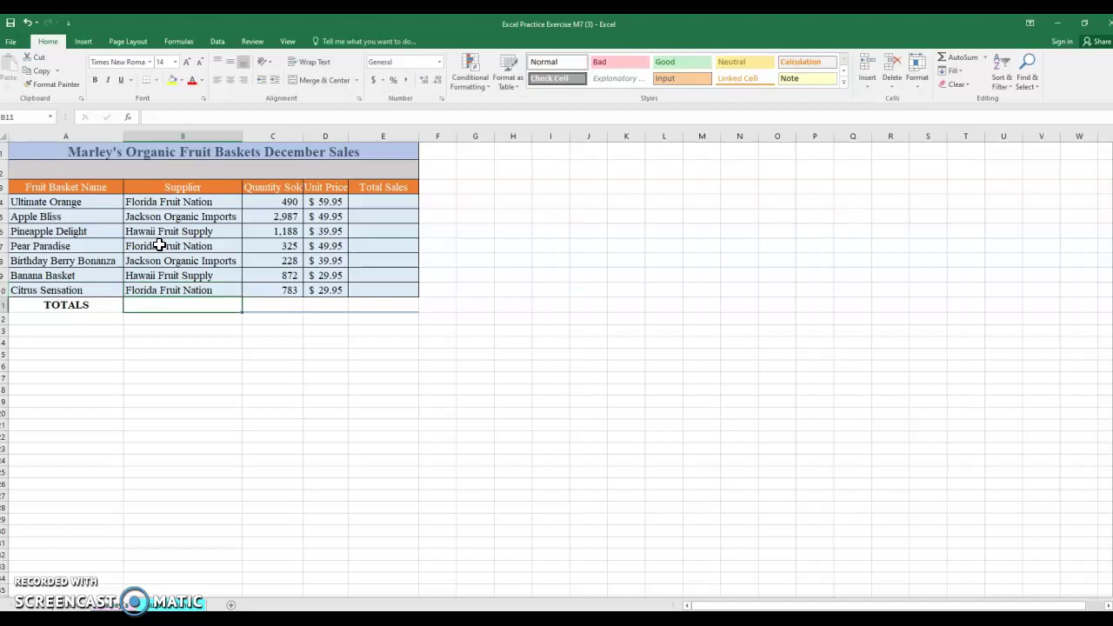
# Enter the formula =C4*D4 in E4 to calculate the Total Sales for Ultimate Orange, and check it
pyautogui.click(391, 200)
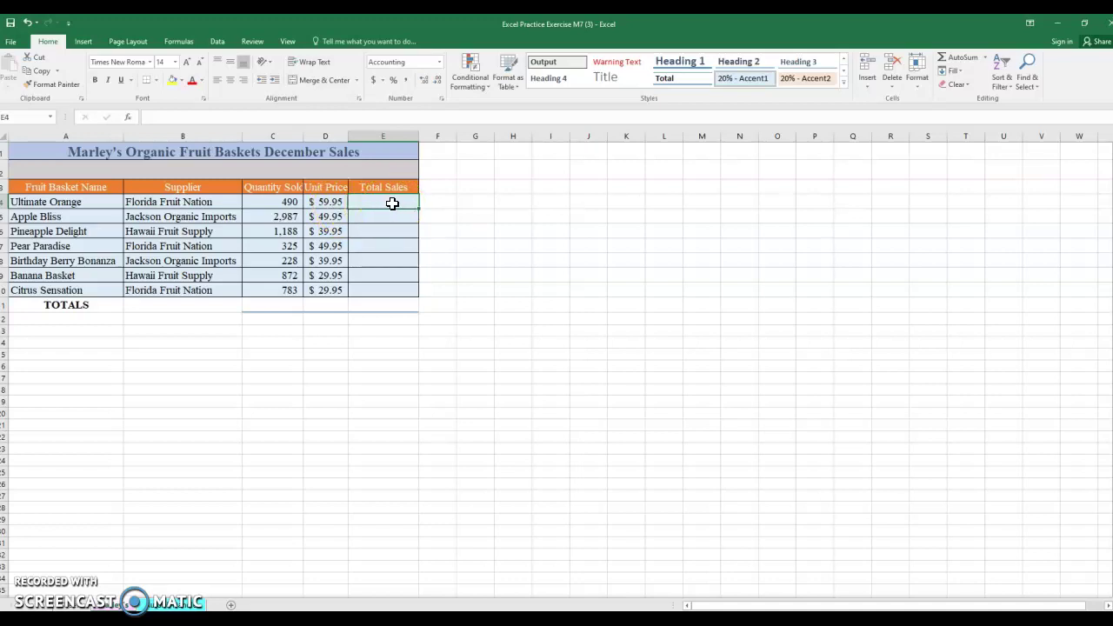
pyautogui.write('=')
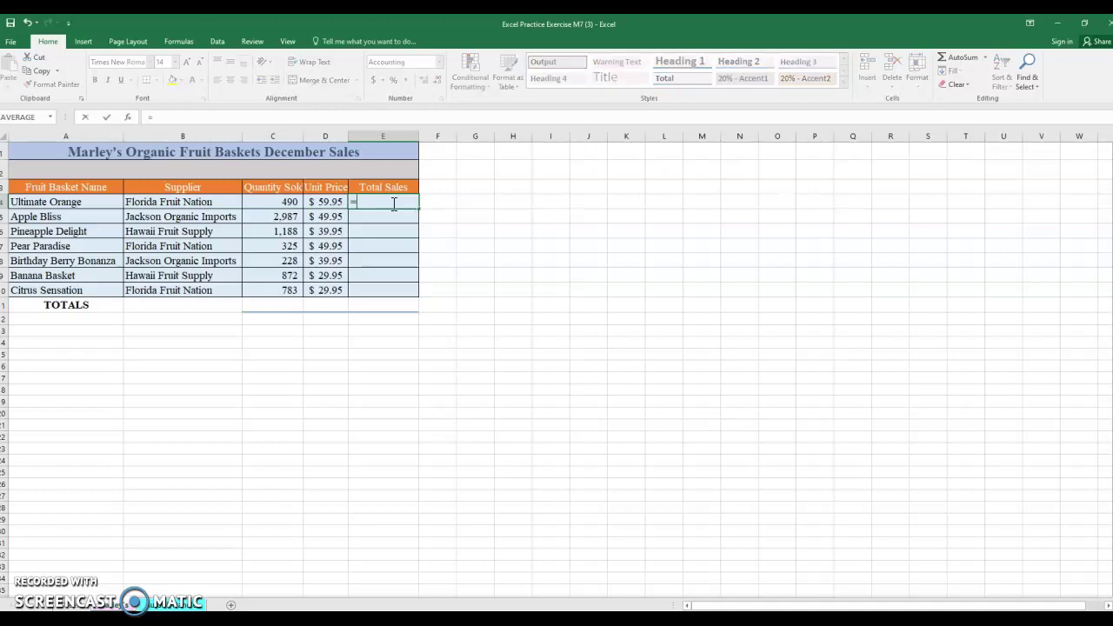
pyautogui.click(276, 201)
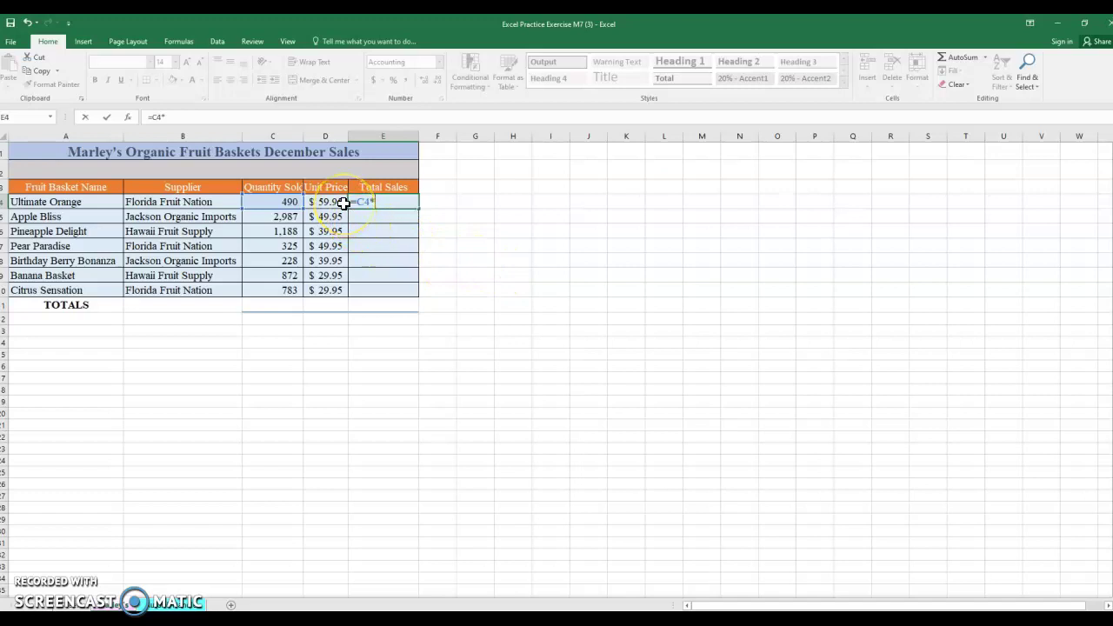
pyautogui.write('D4')
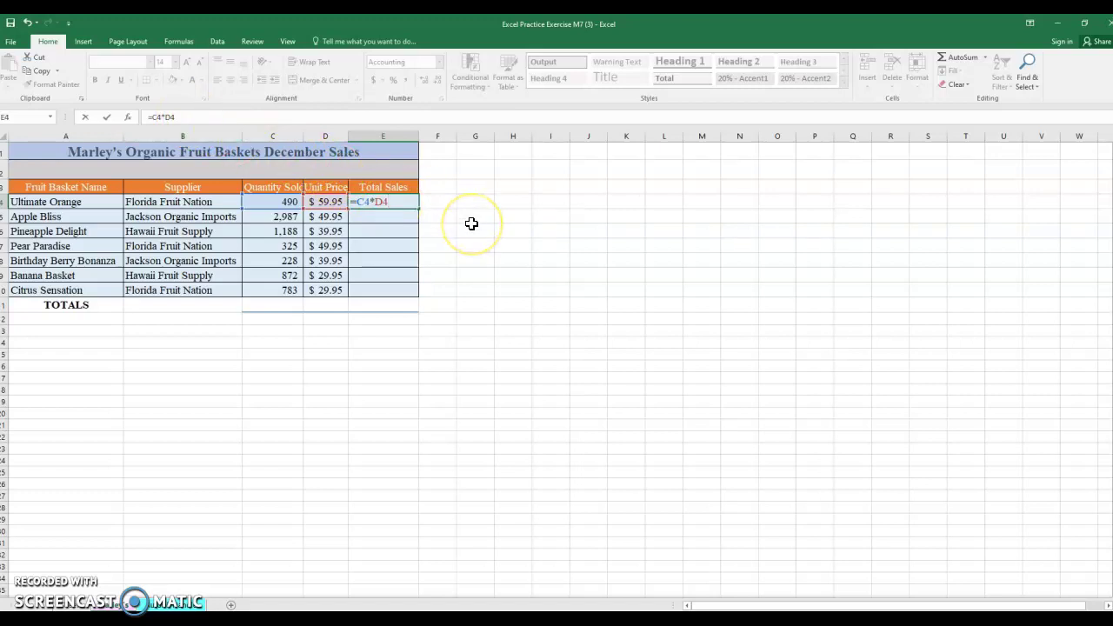
pyautogui.press('Return')
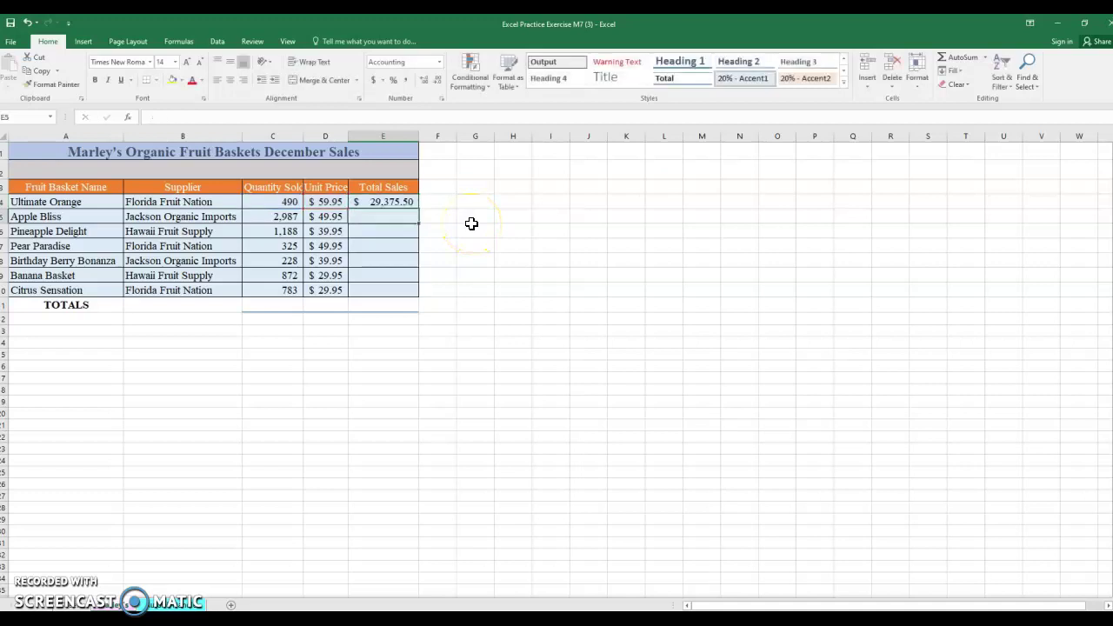
pyautogui.click(402, 203)
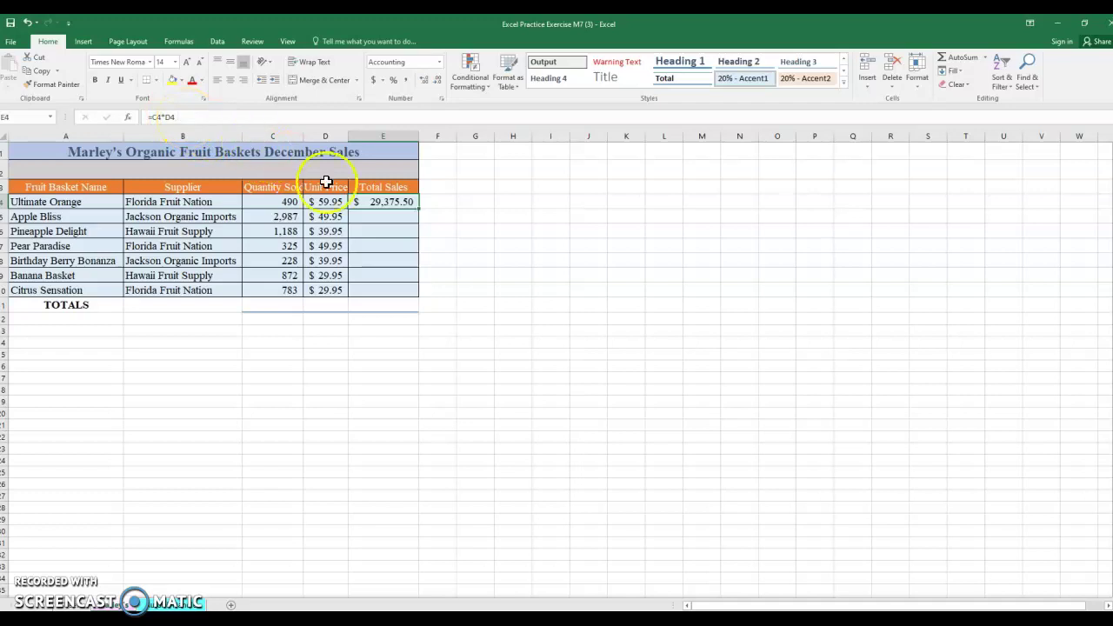
pyautogui.click(377, 204)
# Enter the formula =C5*D5 in E5 as the Total Sales for Apple Bliss, and clear that cell again
pyautogui.click(400, 218)
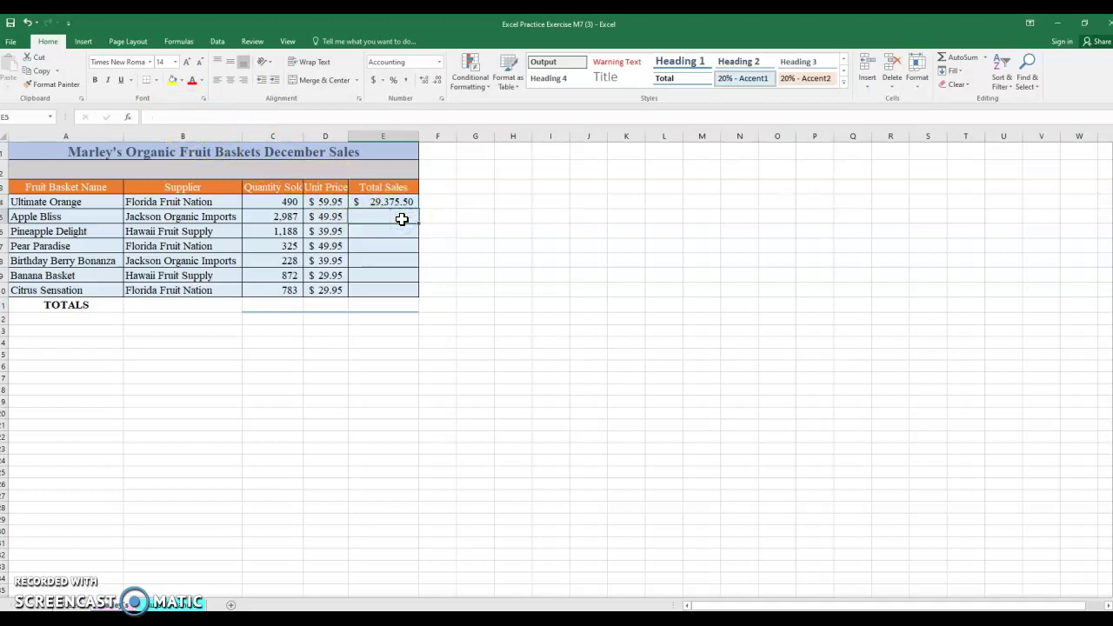
pyautogui.write('=')
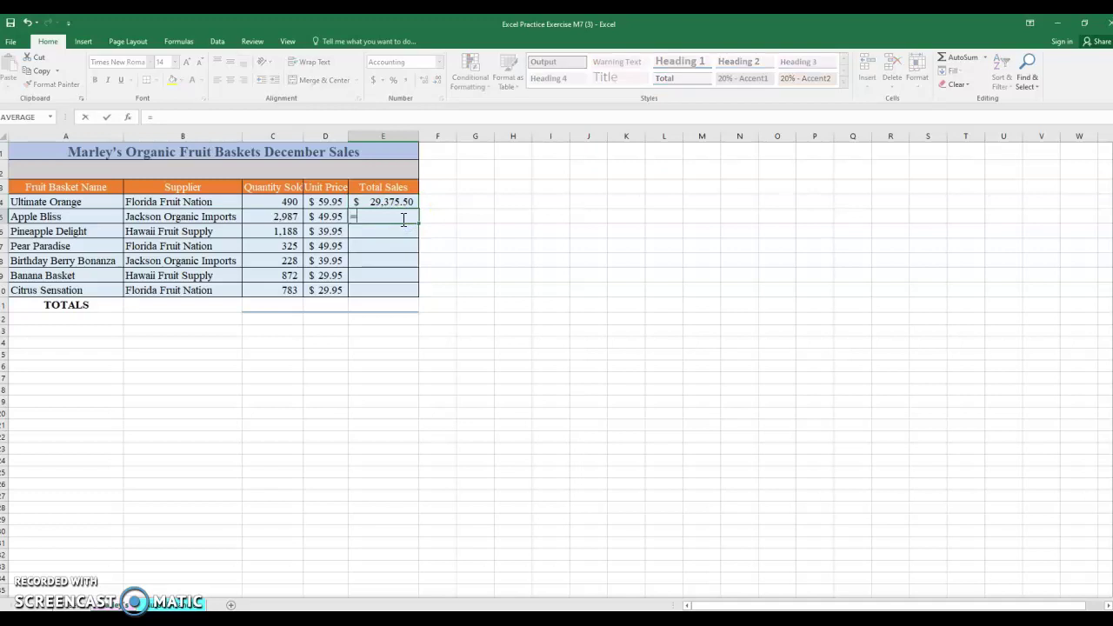
pyautogui.click(288, 217)
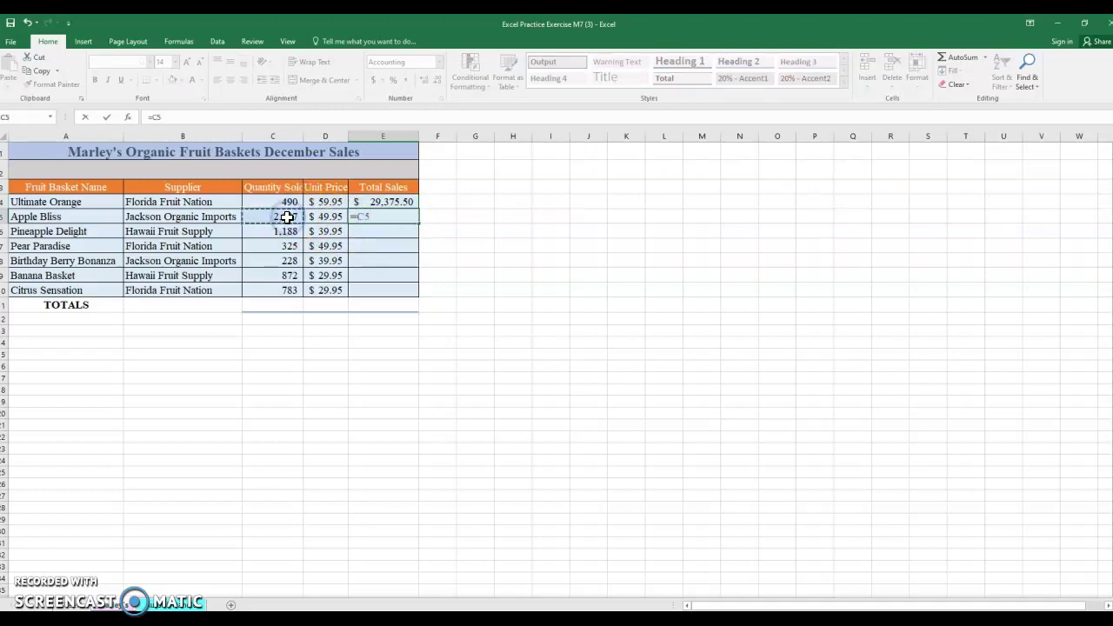
pyautogui.write('*')
pyautogui.click(321, 216)
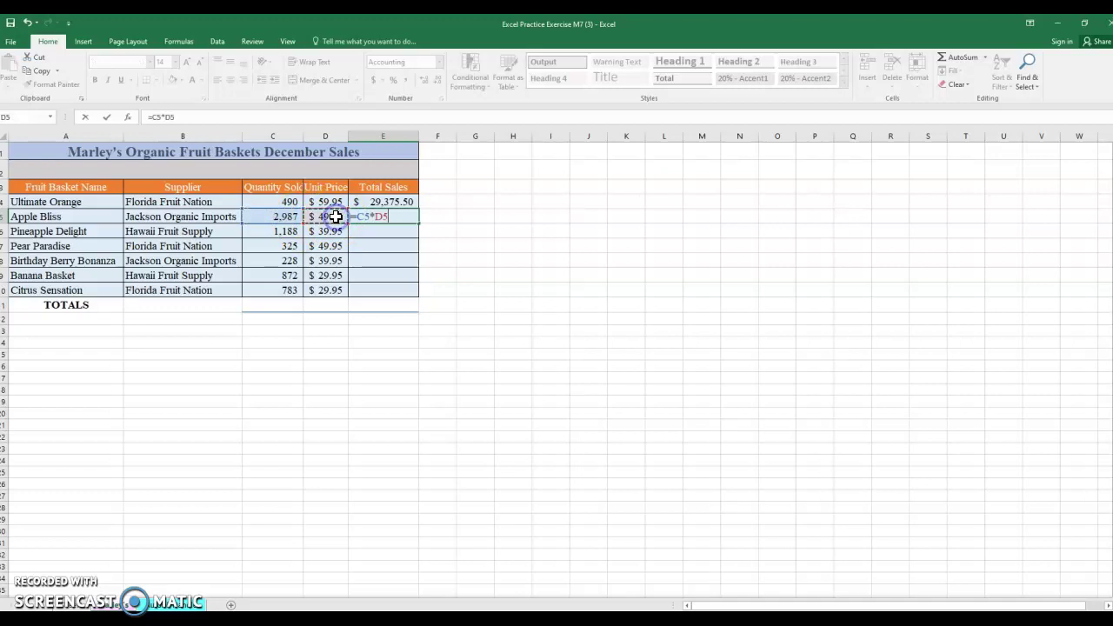
pyautogui.press('Return')
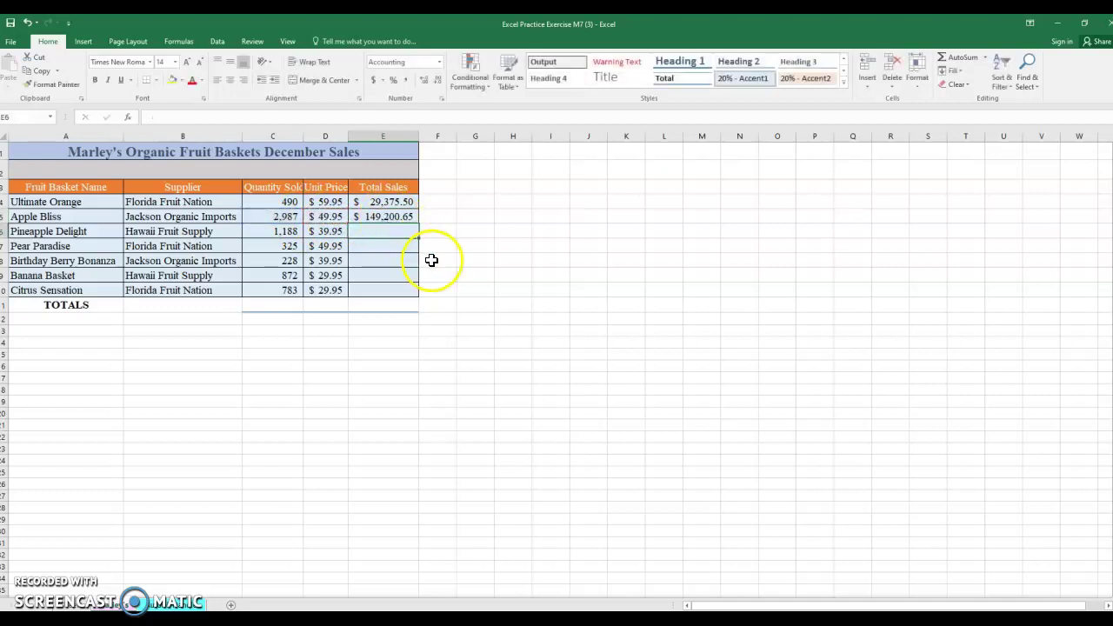
pyautogui.click(405, 215)
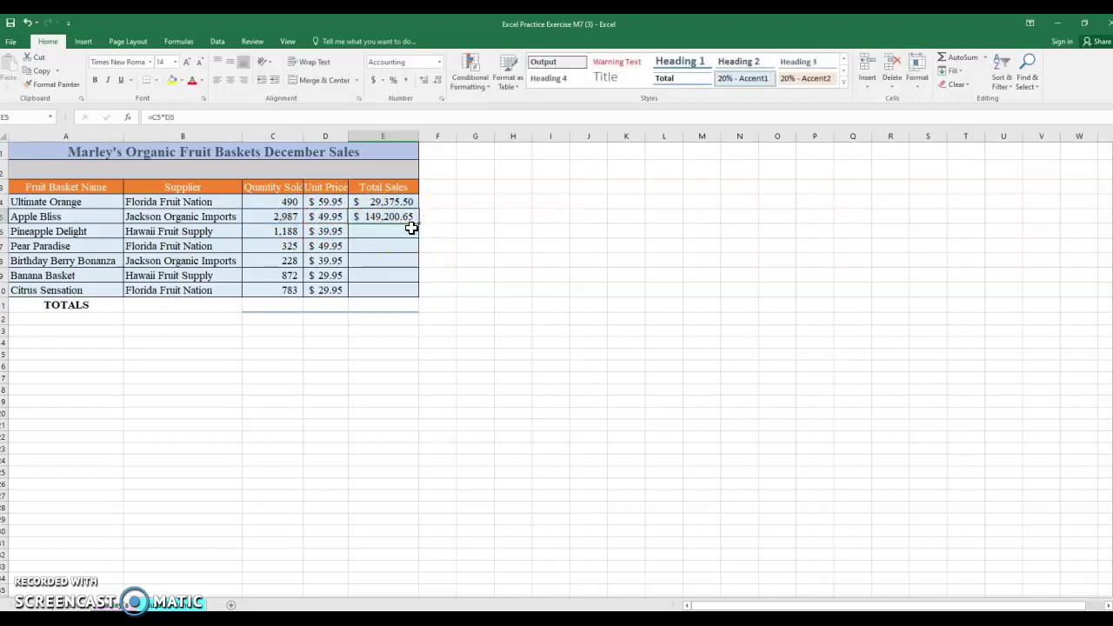
pyautogui.click(398, 217)
pyautogui.click(399, 210)
pyautogui.press('Delete')
# Fill the Total Sales formula from E4 down to E10 and check the formulas in E4 through E7
pyautogui.click(393, 199)
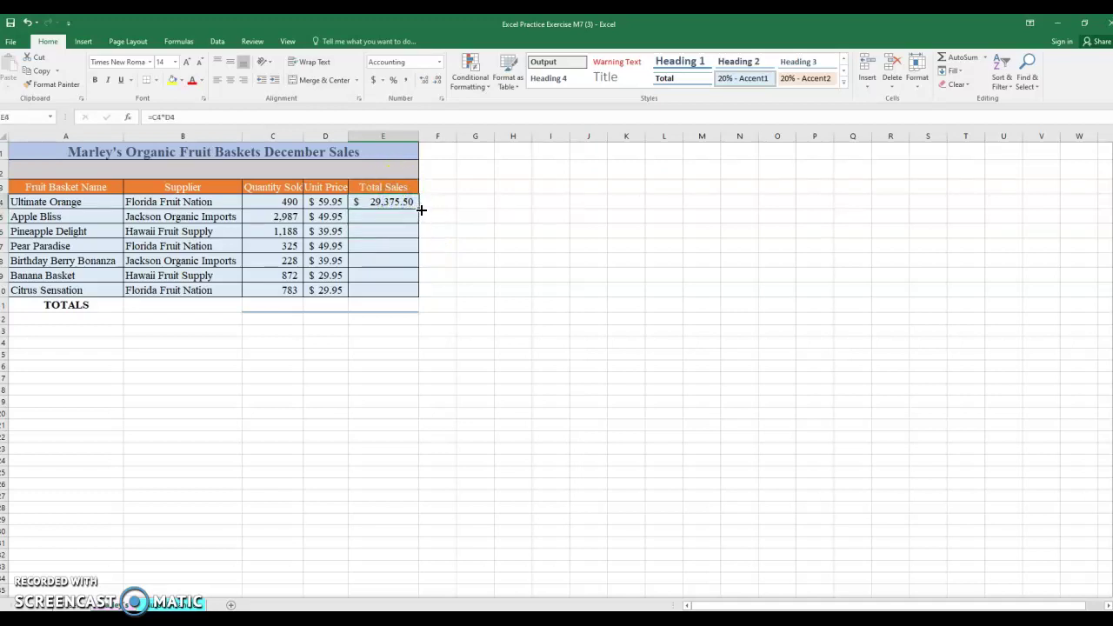
pyautogui.moveTo(419, 209); pyautogui.dragTo(419, 296)
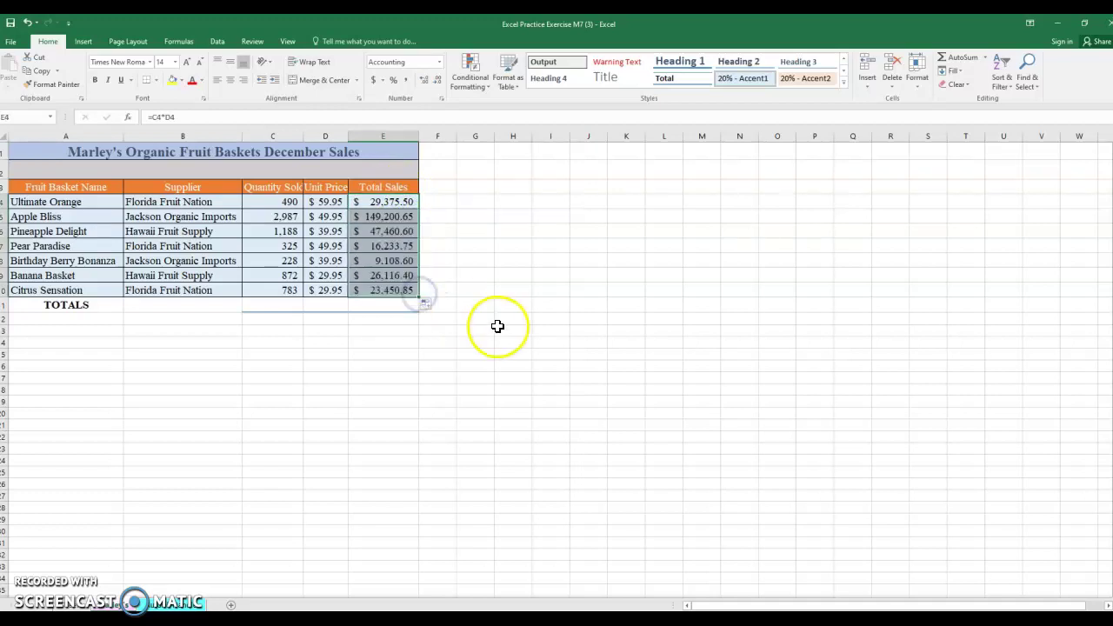
pyautogui.click(393, 201)
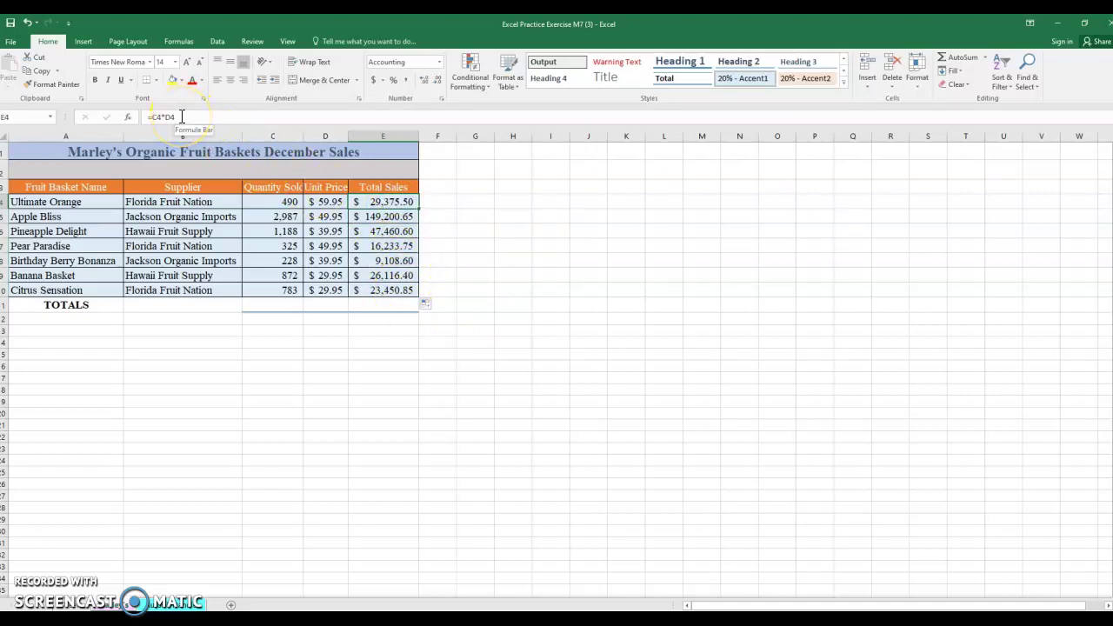
pyautogui.click(367, 221)
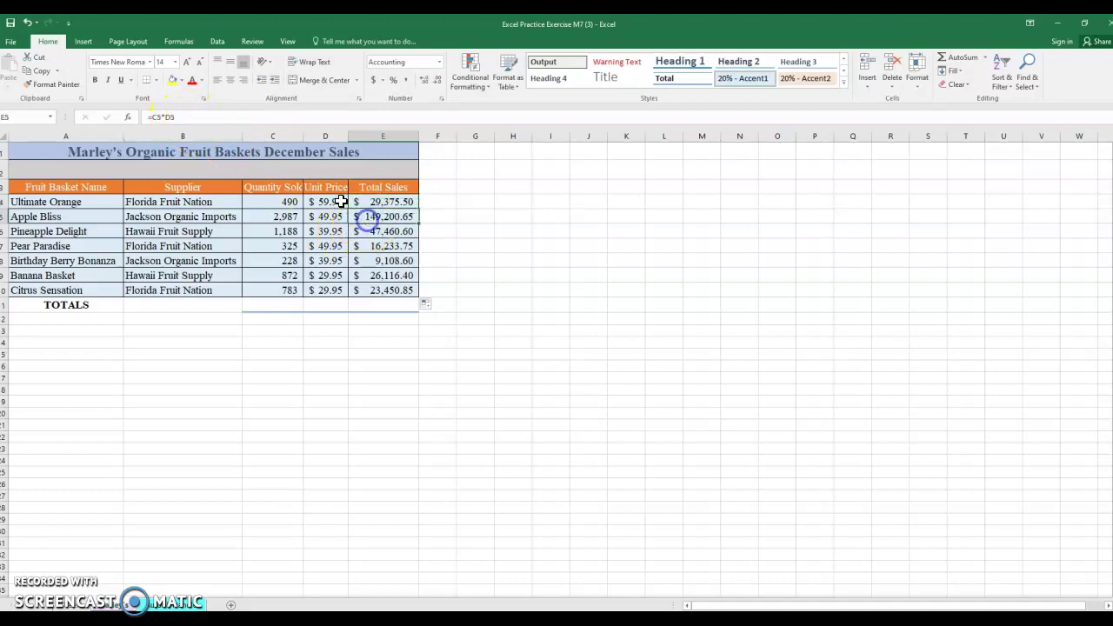
pyautogui.click(382, 232)
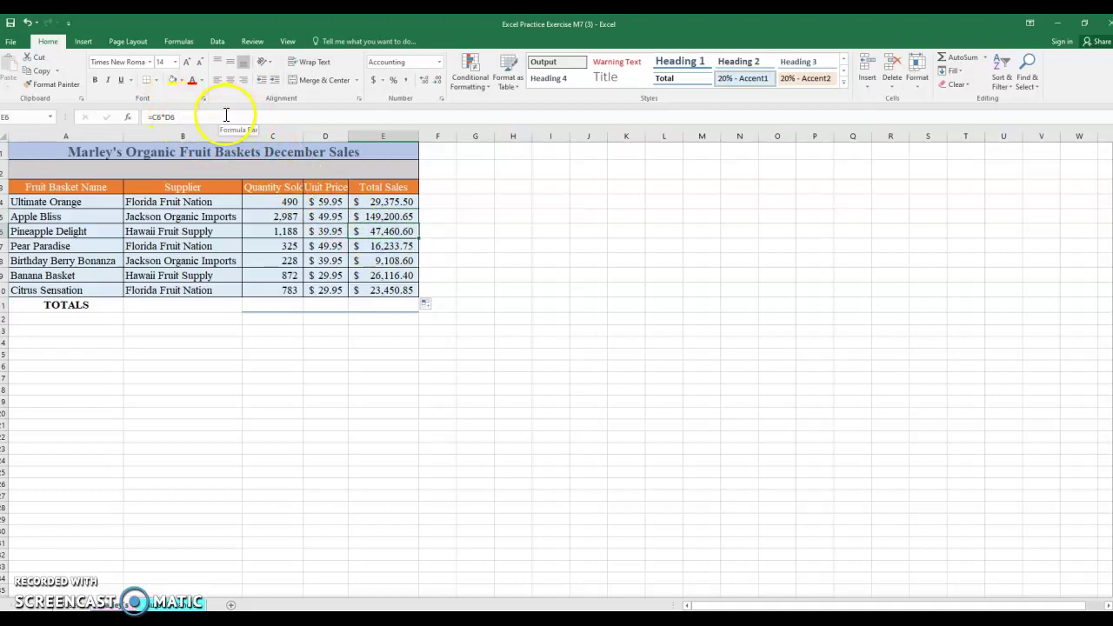
pyautogui.click(404, 245)
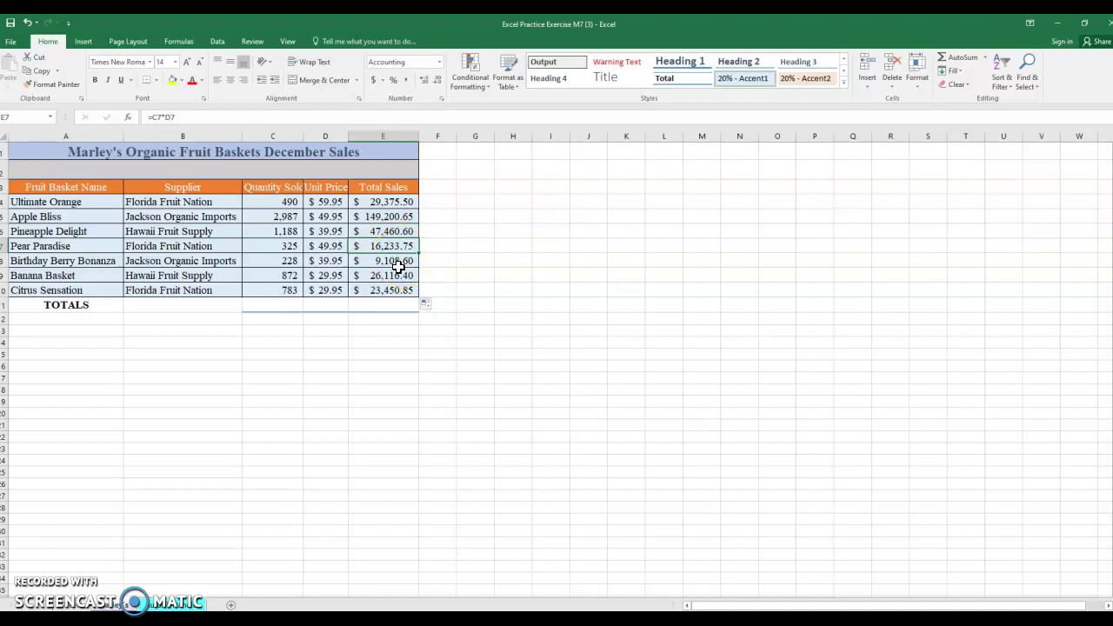
# In the TOTALS row, sum Quantity Sold with =SUM(C4:C10) in C11 and Total Sales with =SUM(E4:E10) in E11
pyautogui.click(283, 304)
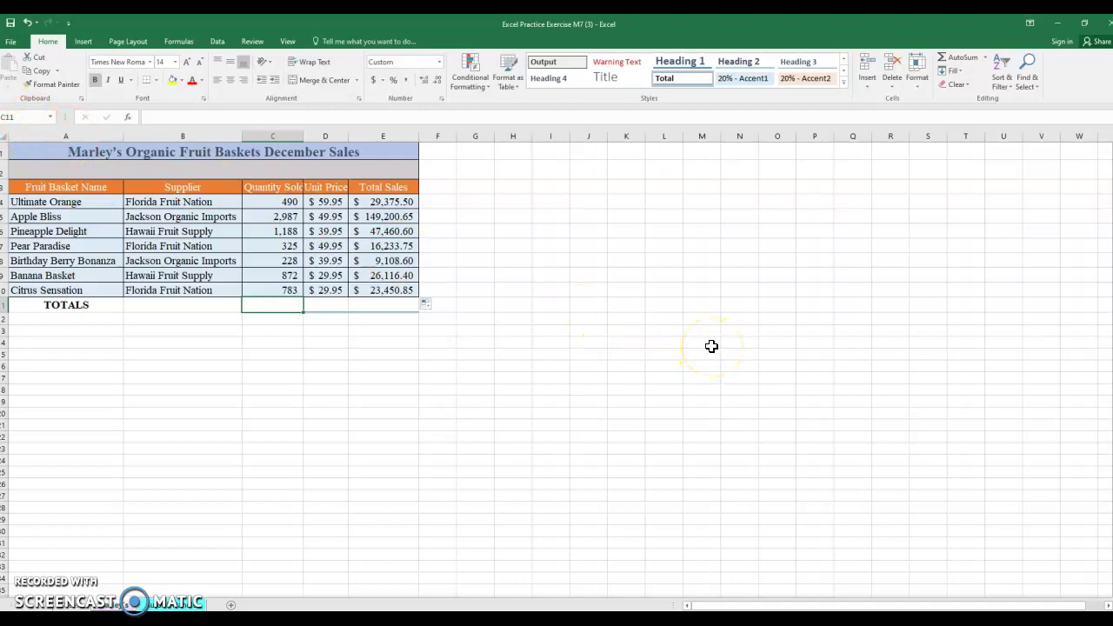
pyautogui.press('alt')
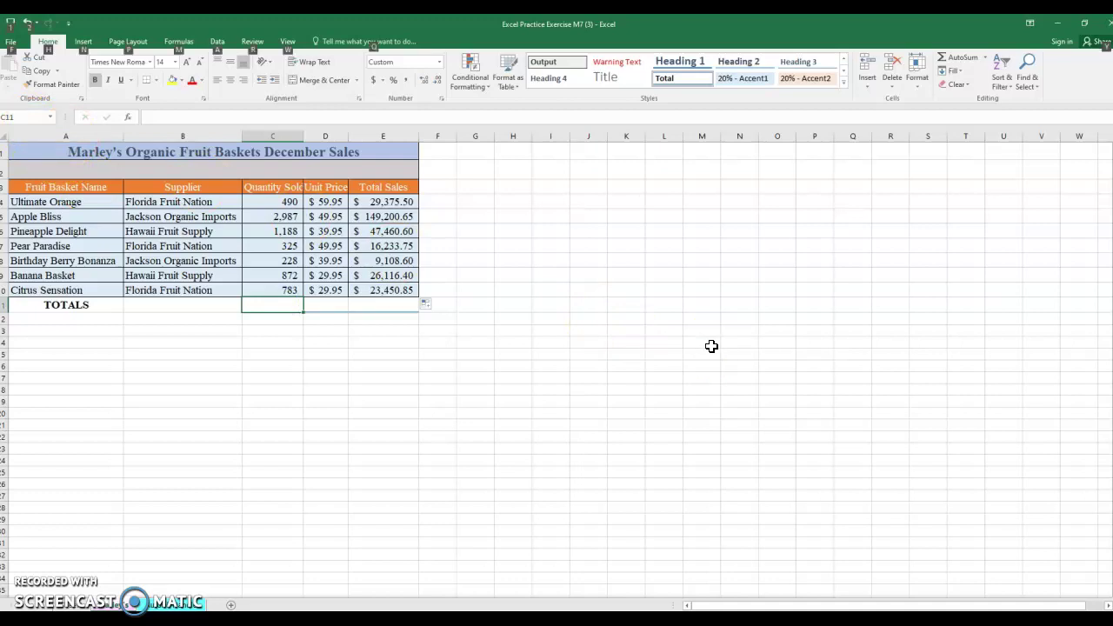
pyautogui.hotkey('alt', '=')
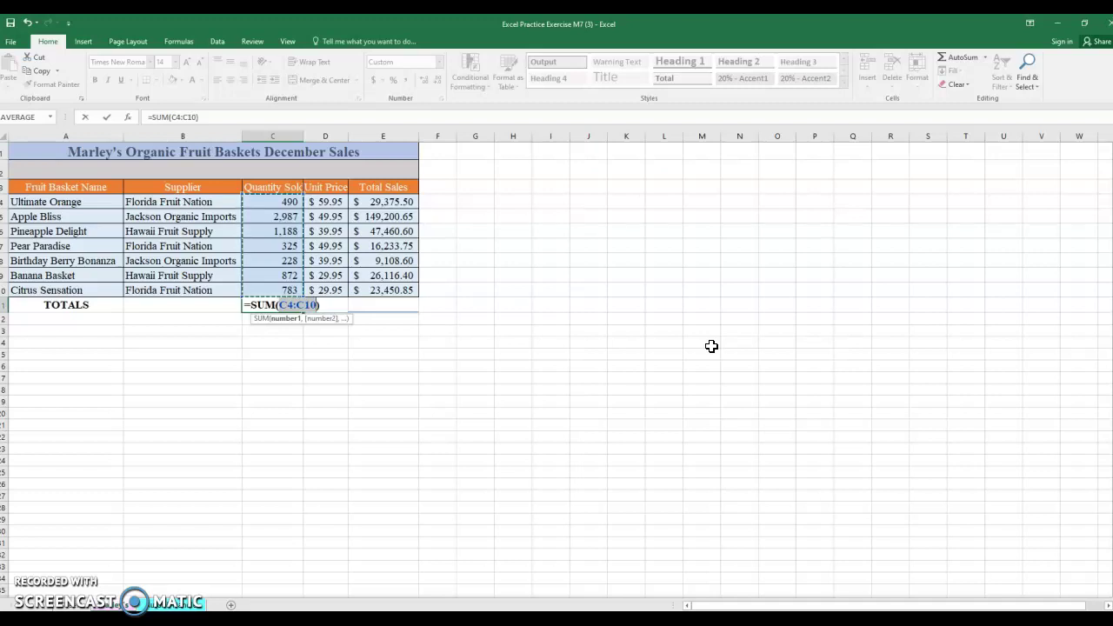
pyautogui.press('Return')
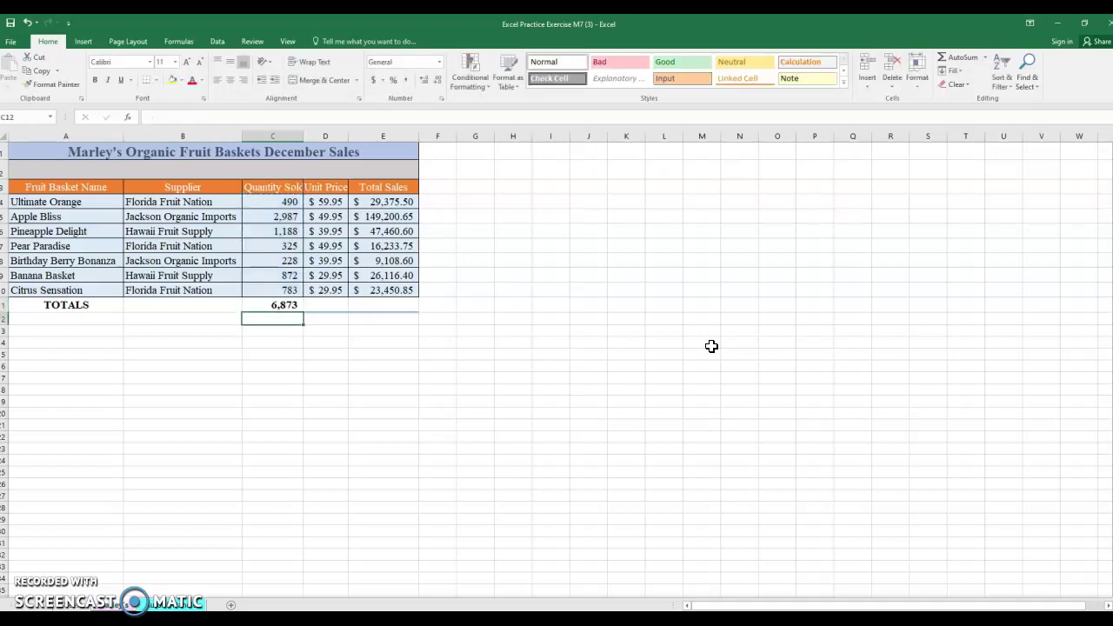
pyautogui.click(377, 305)
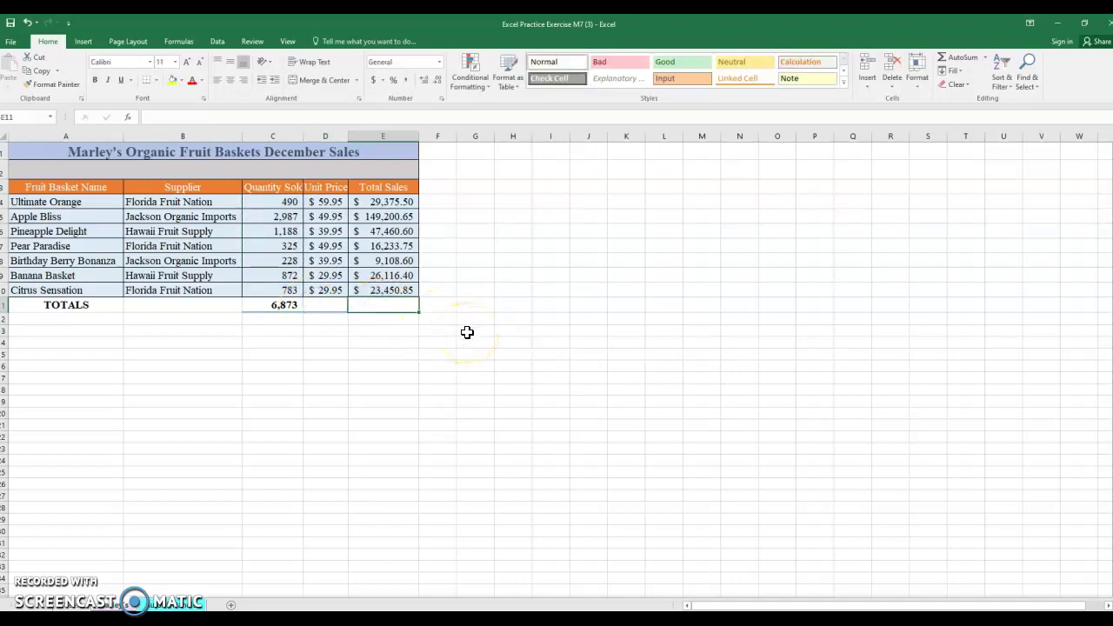
pyautogui.hotkey('alt', '=')
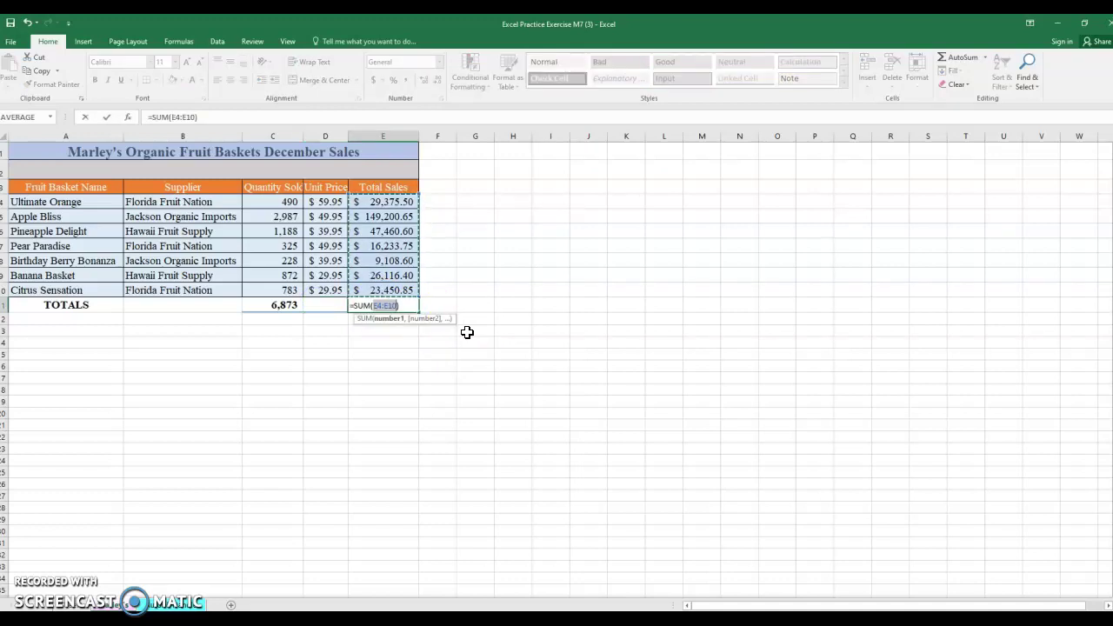
pyautogui.press('Return')
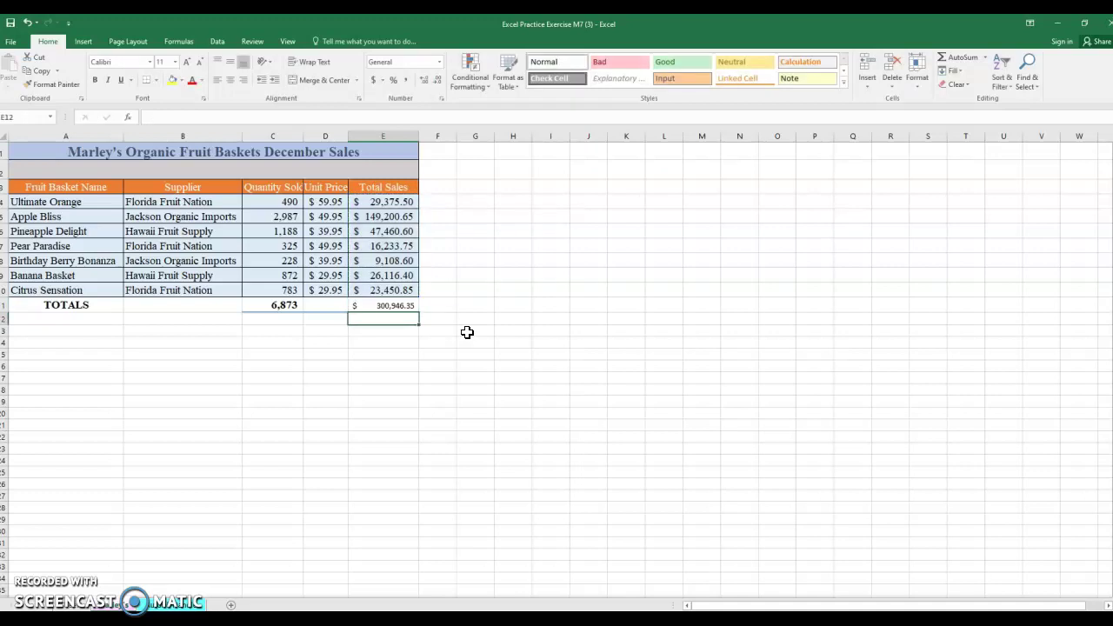
# On the series fill practice sheet, fill the Quiz 1 series from A16 down to A27
pyautogui.click(177, 603)
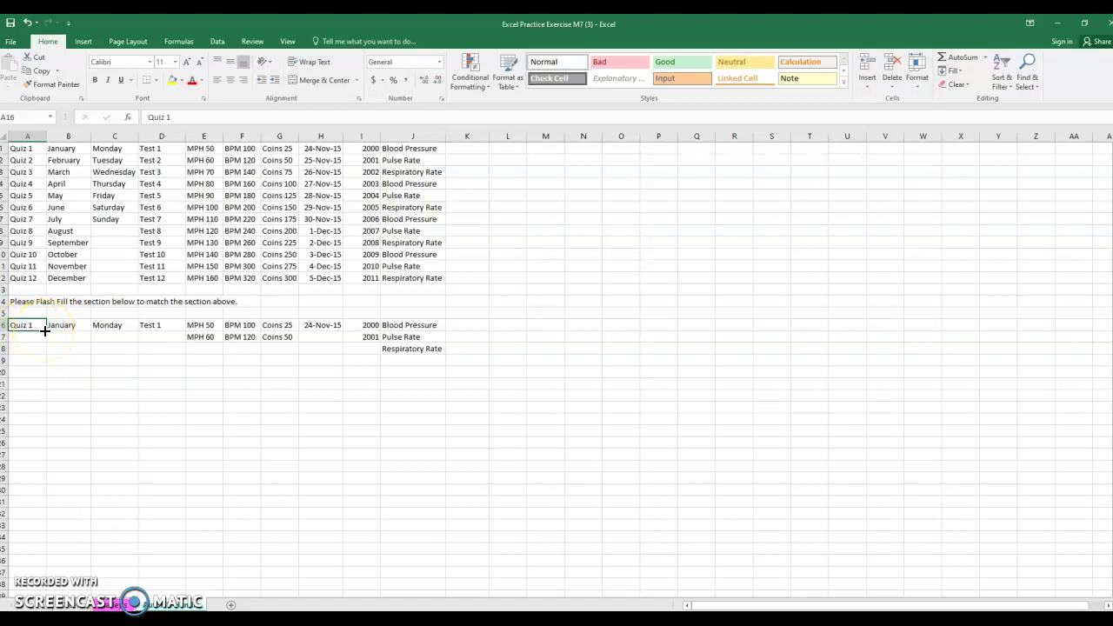
pyautogui.moveTo(44, 331); pyautogui.dragTo(50, 465)
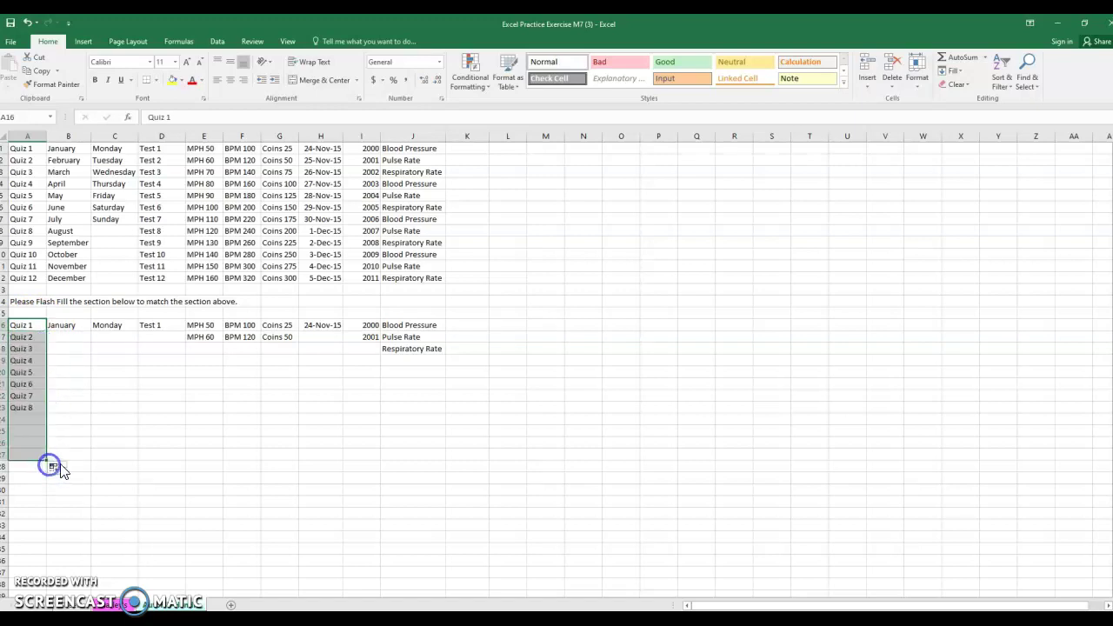
# Fill the month series from January in B16 down to B27 and the weekday series from Monday in C16 down to C22
pyautogui.click(81, 329)
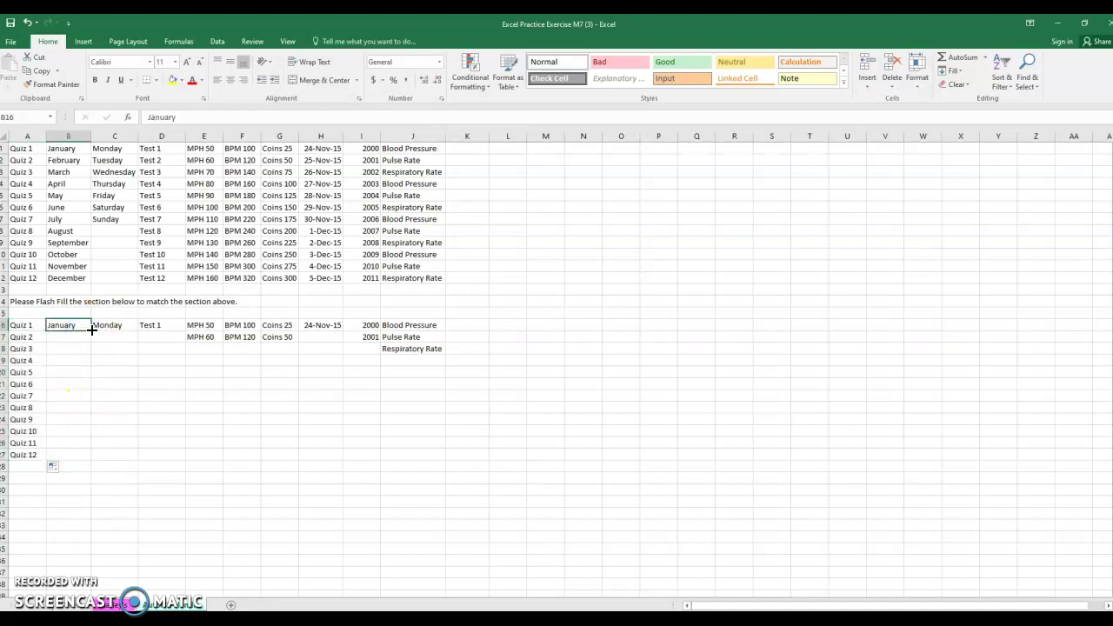
pyautogui.moveTo(91, 331); pyautogui.dragTo(90, 460)
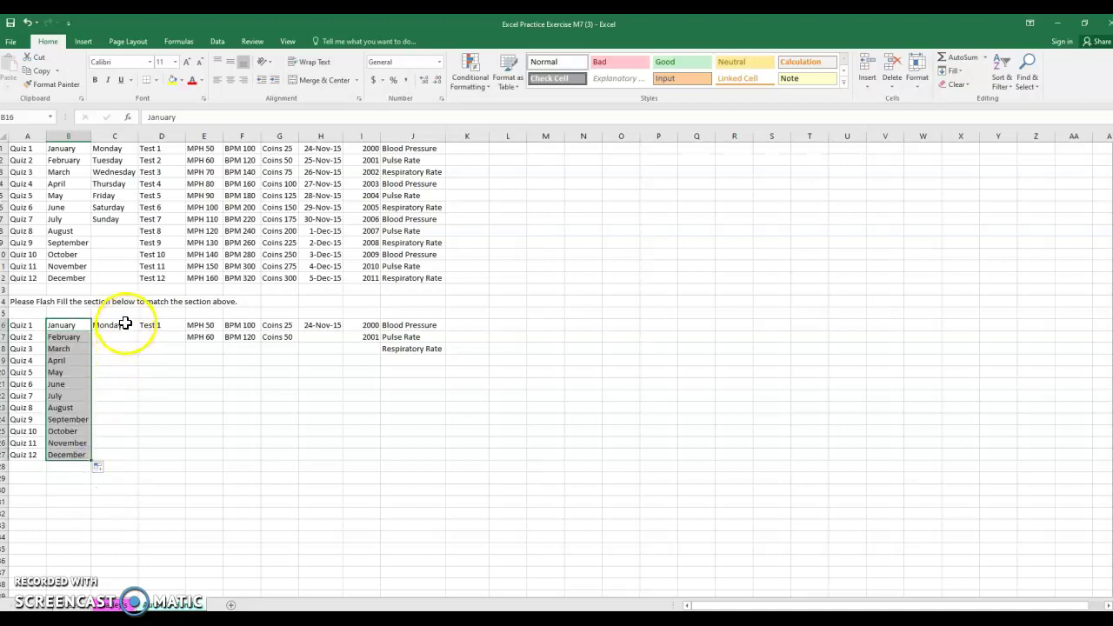
pyautogui.click(125, 324)
pyautogui.moveTo(138, 330); pyautogui.dragTo(126, 405)
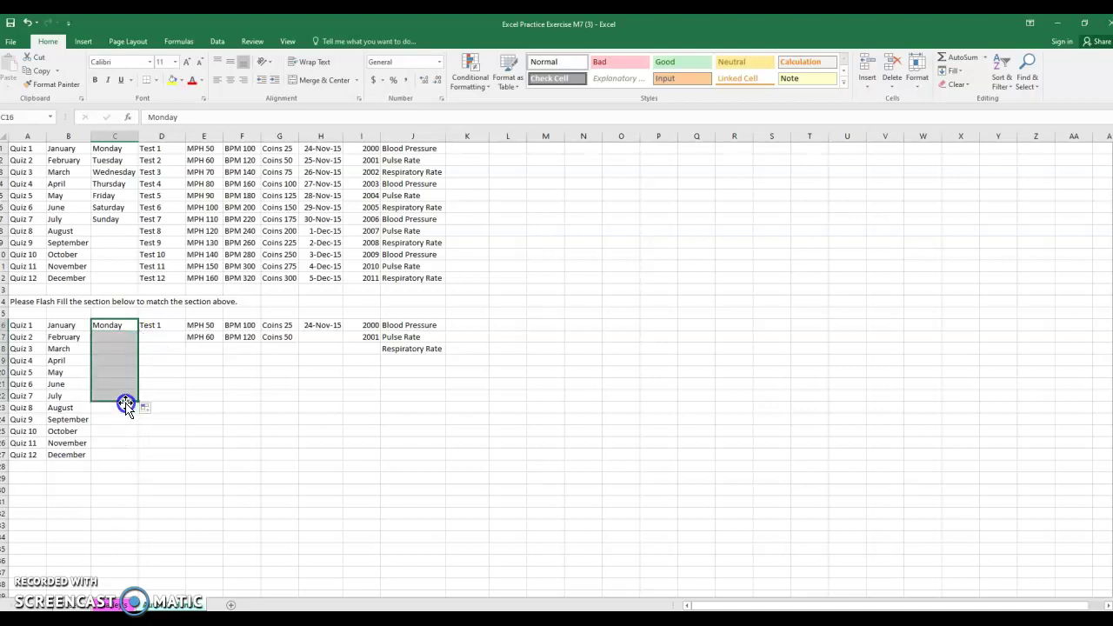
# Fill the Test 1 series from D16 down to D27, and extend the MPH 50 and MPH 60 pattern from E16:E17 down to E27
pyautogui.click(163, 326)
pyautogui.moveTo(185, 331); pyautogui.dragTo(168, 453)
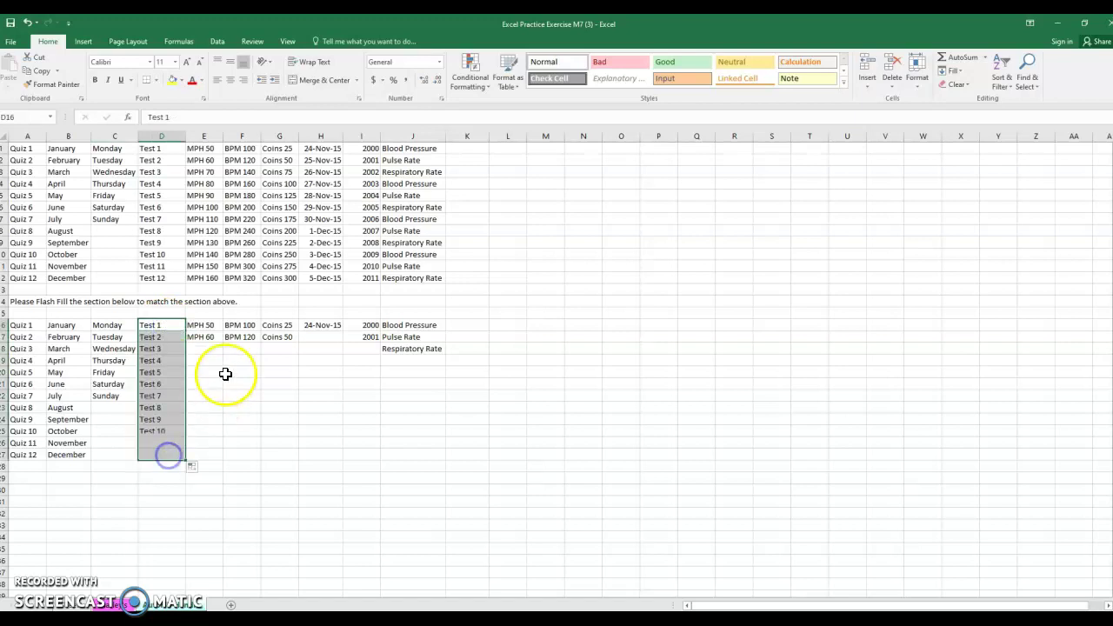
pyautogui.click(218, 327)
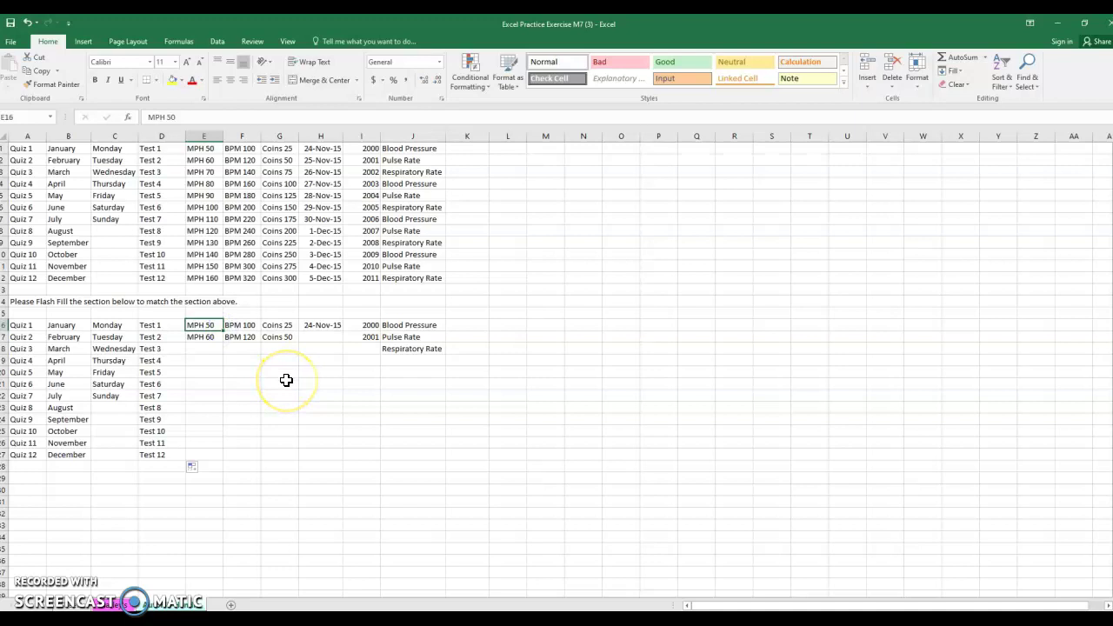
pyautogui.click(207, 334)
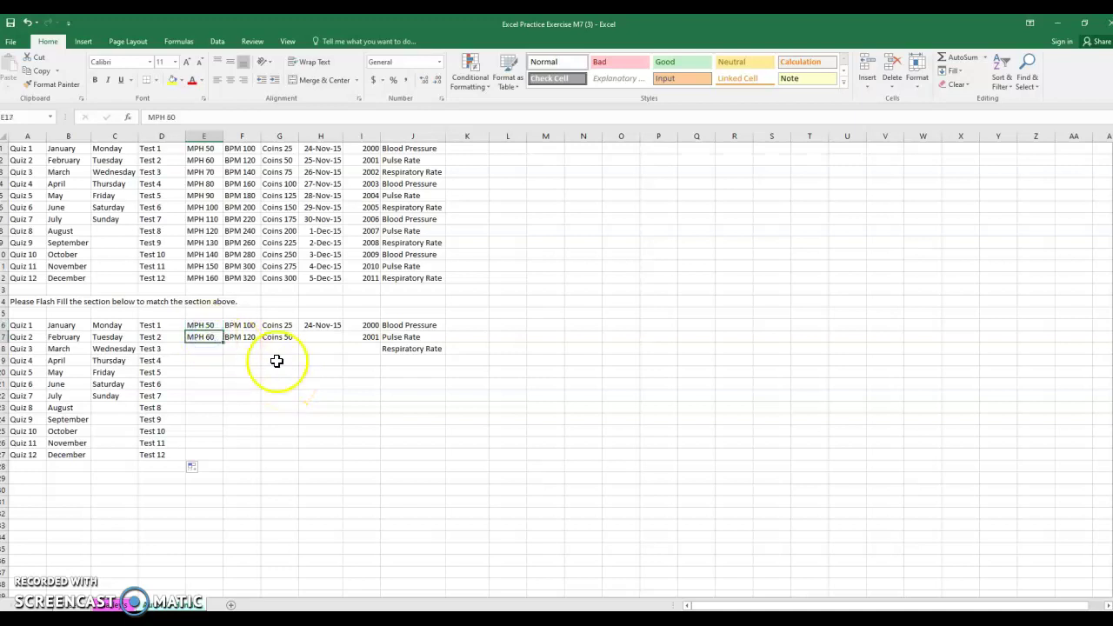
pyautogui.moveTo(222, 342)
pyautogui.mouseDown()
pyautogui.moveTo(221, 380)
pyautogui.moveTo(221, 350)
pyautogui.mouseUp()
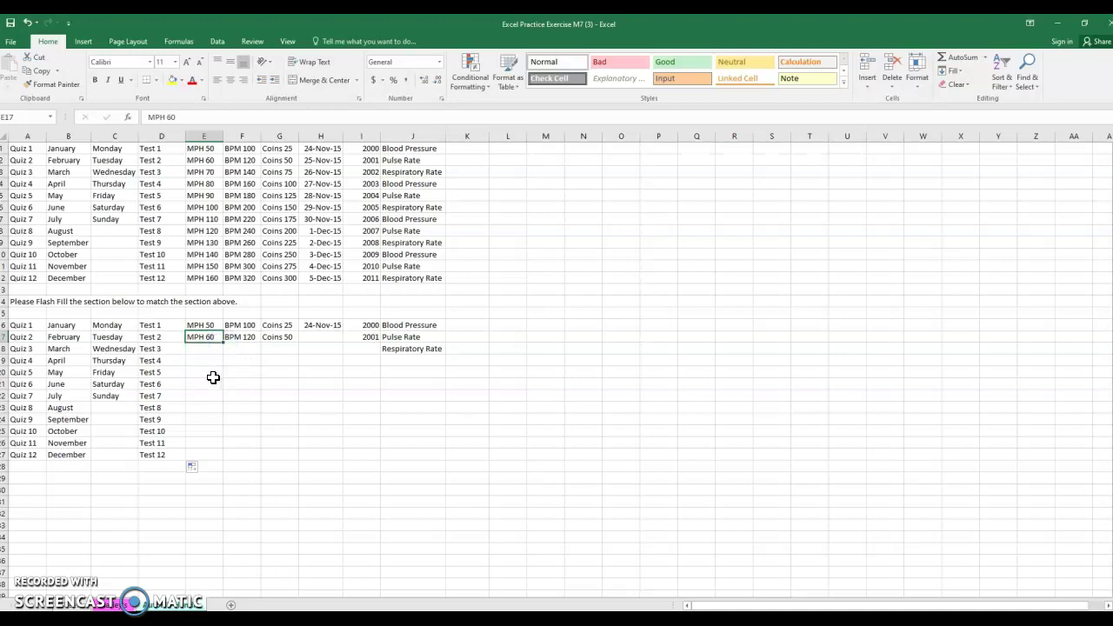
pyautogui.click(204, 325)
pyautogui.moveTo(206, 325); pyautogui.dragTo(206, 332)
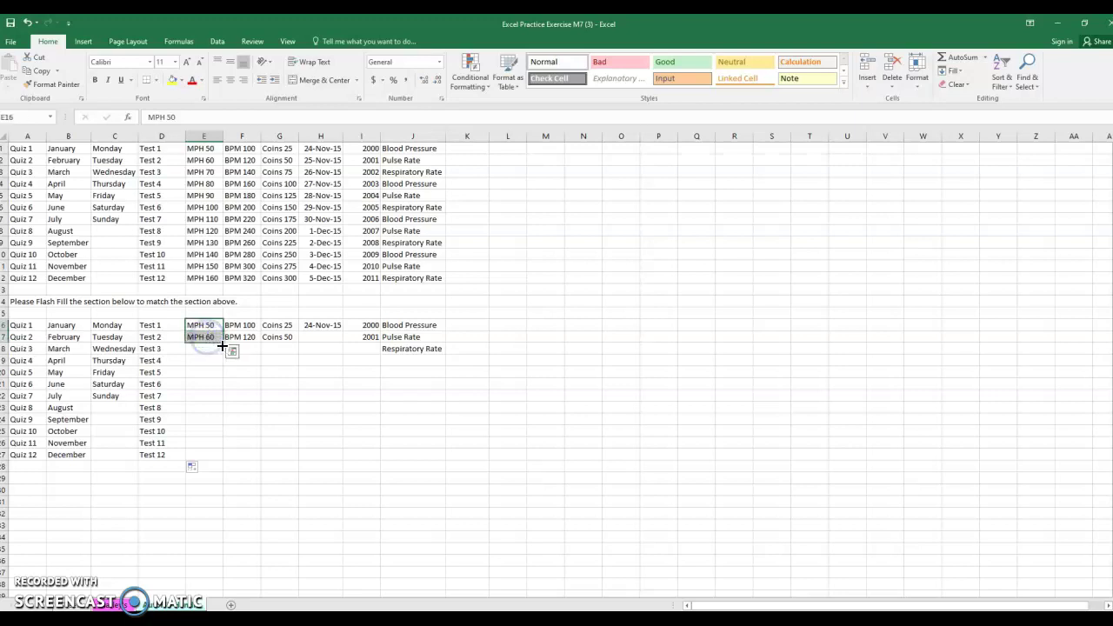
pyautogui.moveTo(223, 343); pyautogui.dragTo(217, 455)
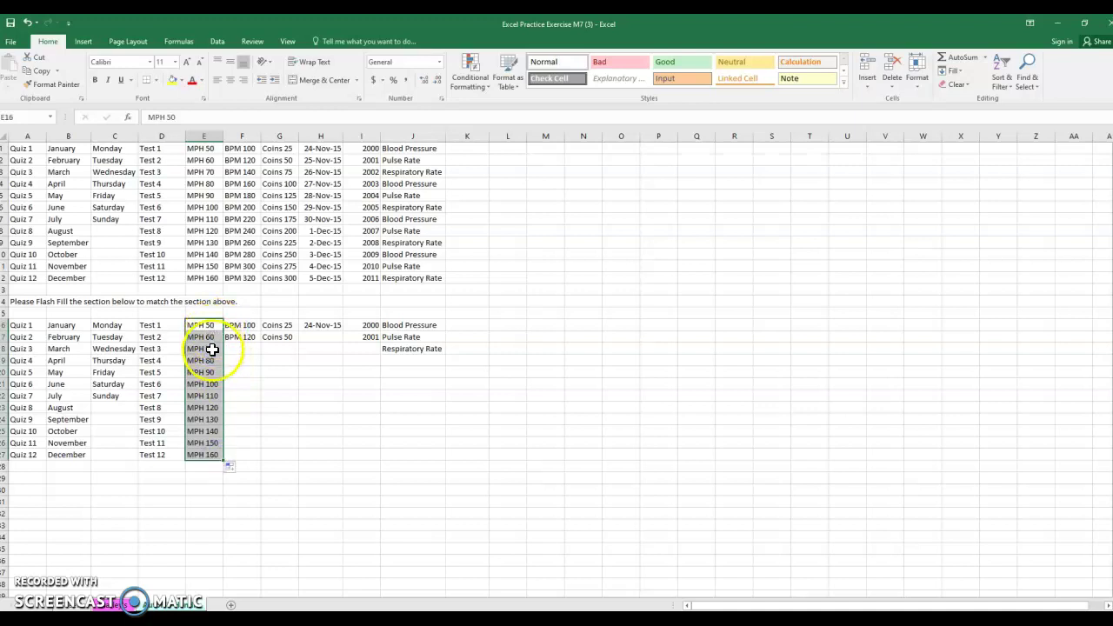
# Extend the BPM 100 and BPM 120 pattern from F16:F17 down to F27
pyautogui.click(266, 405)
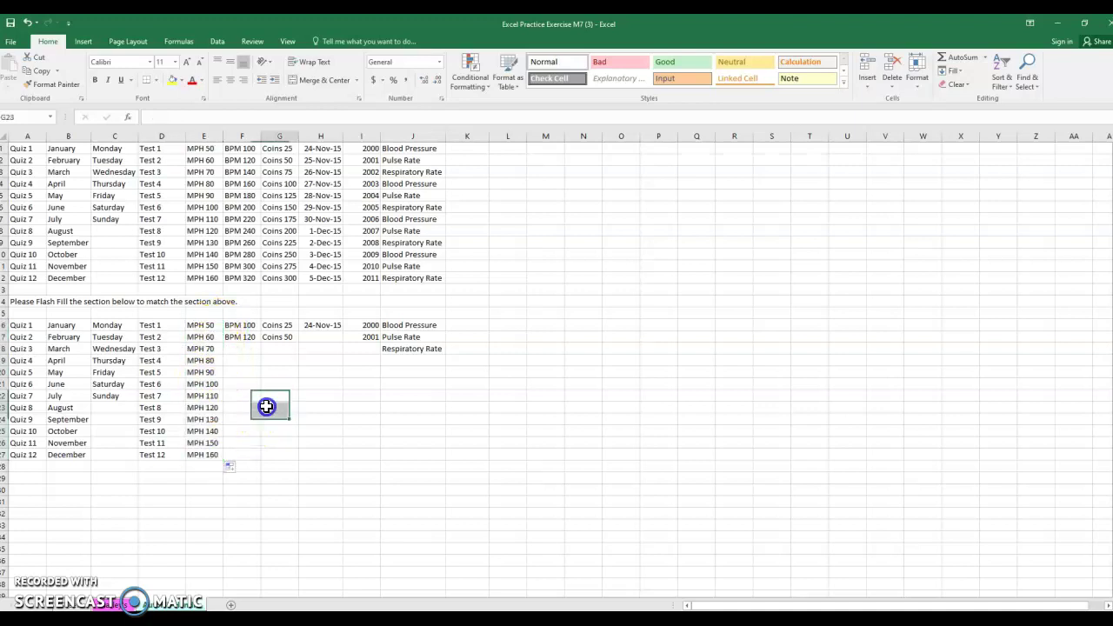
pyautogui.click(239, 325)
pyautogui.moveTo(239, 325); pyautogui.dragTo(250, 459)
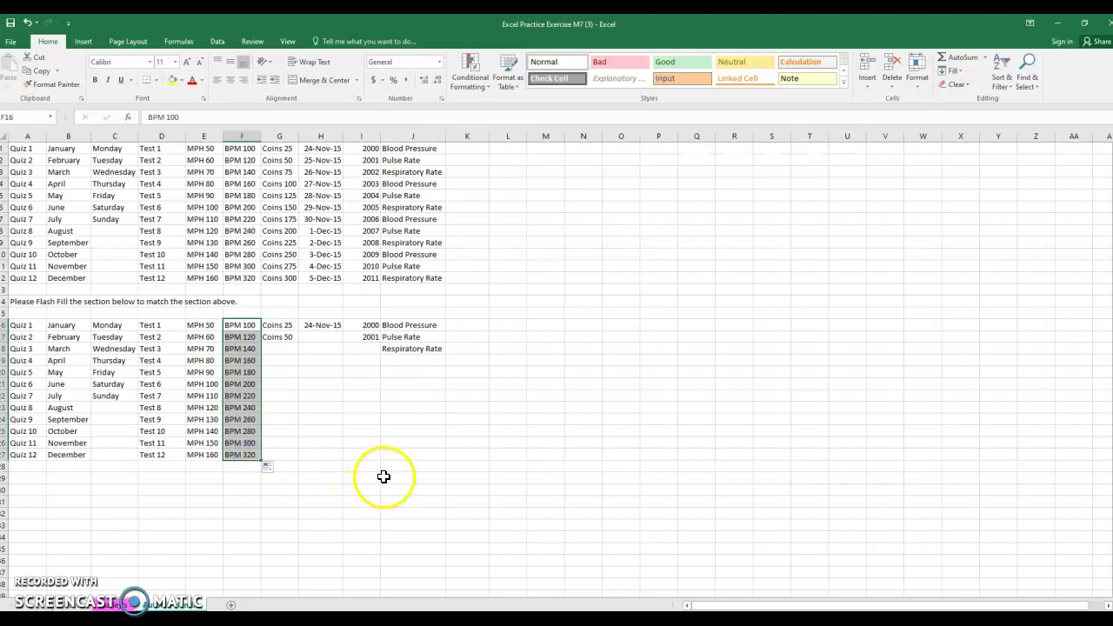
# Extend the Coins 25 and Coins 50 pattern from G16:G17 down to G27, and fill the dates from 24-Nov-15 in H16 down to H27
pyautogui.click(283, 325)
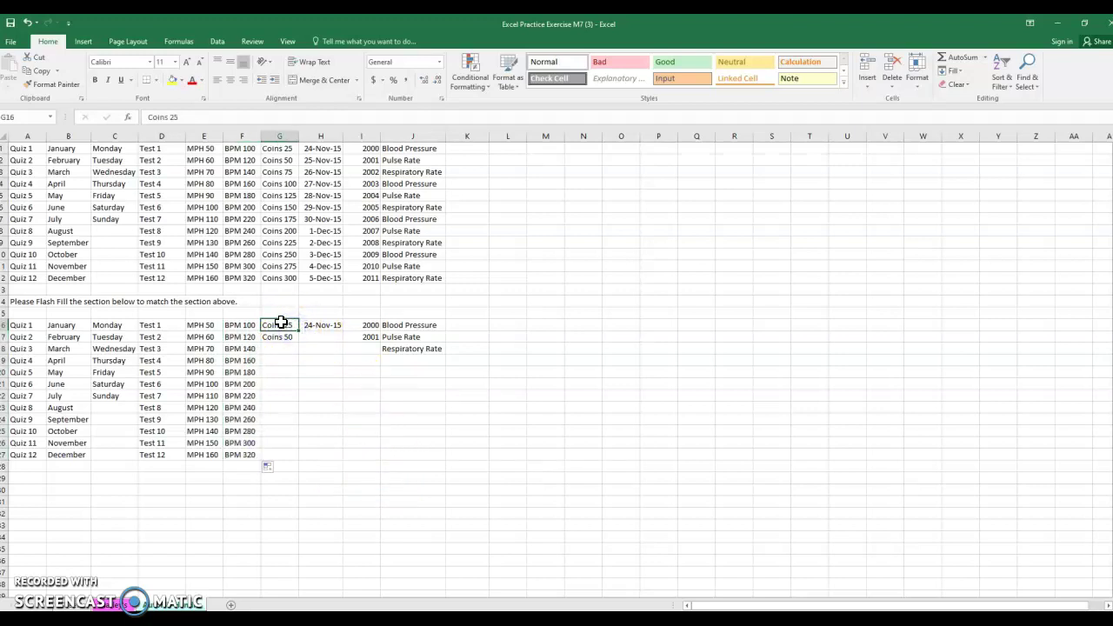
pyautogui.moveTo(280, 327); pyautogui.dragTo(288, 456)
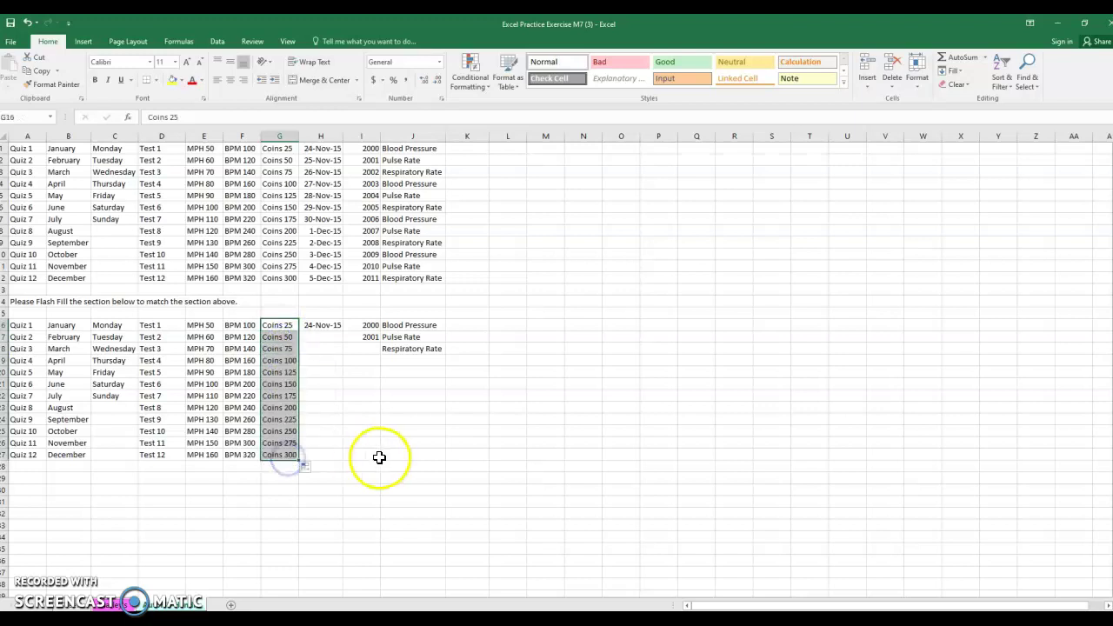
pyautogui.click(329, 326)
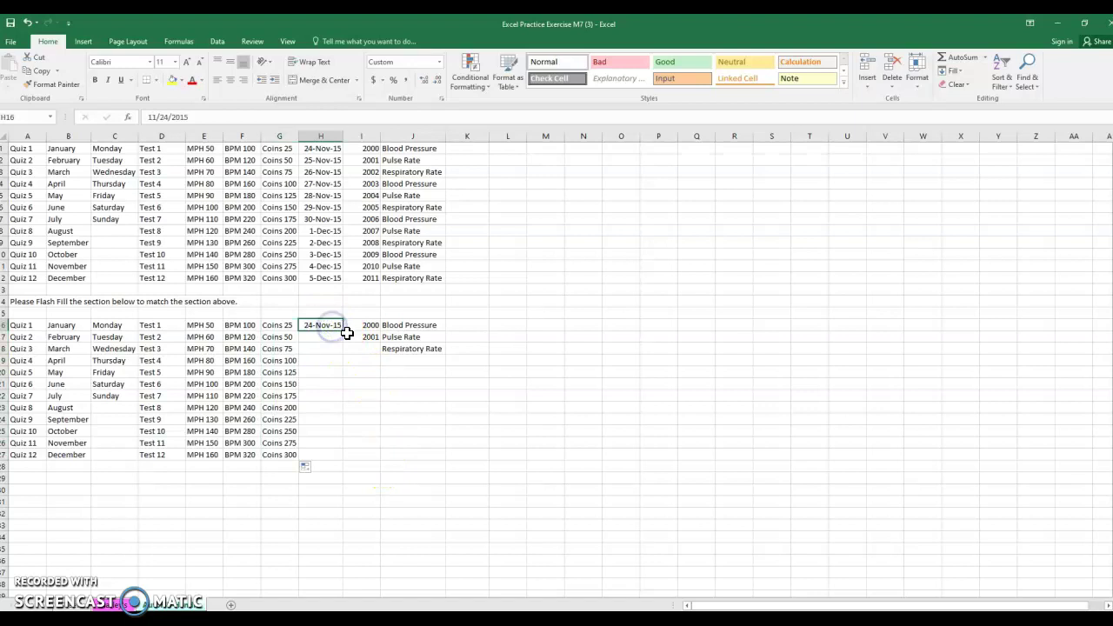
pyautogui.moveTo(343, 335); pyautogui.dragTo(341, 459)
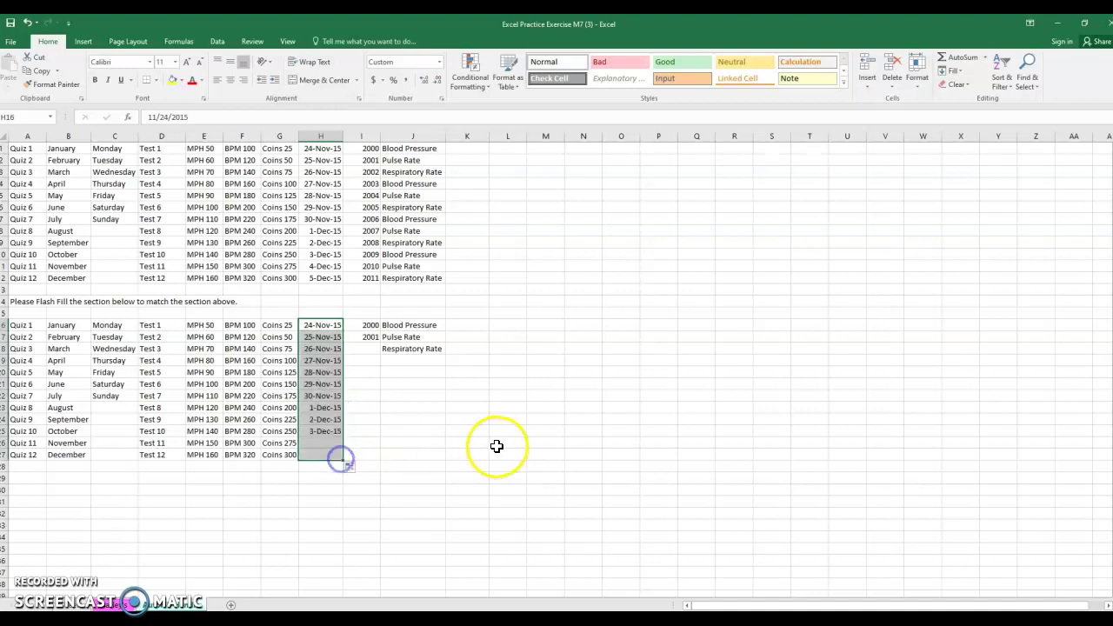
# Extend the years 2000 and 2001 from I16:I17 down to I27, and repeat the three vital-sign labels in J16:J18 down to J27
pyautogui.click(373, 338)
pyautogui.moveTo(380, 346); pyautogui.dragTo(374, 456)
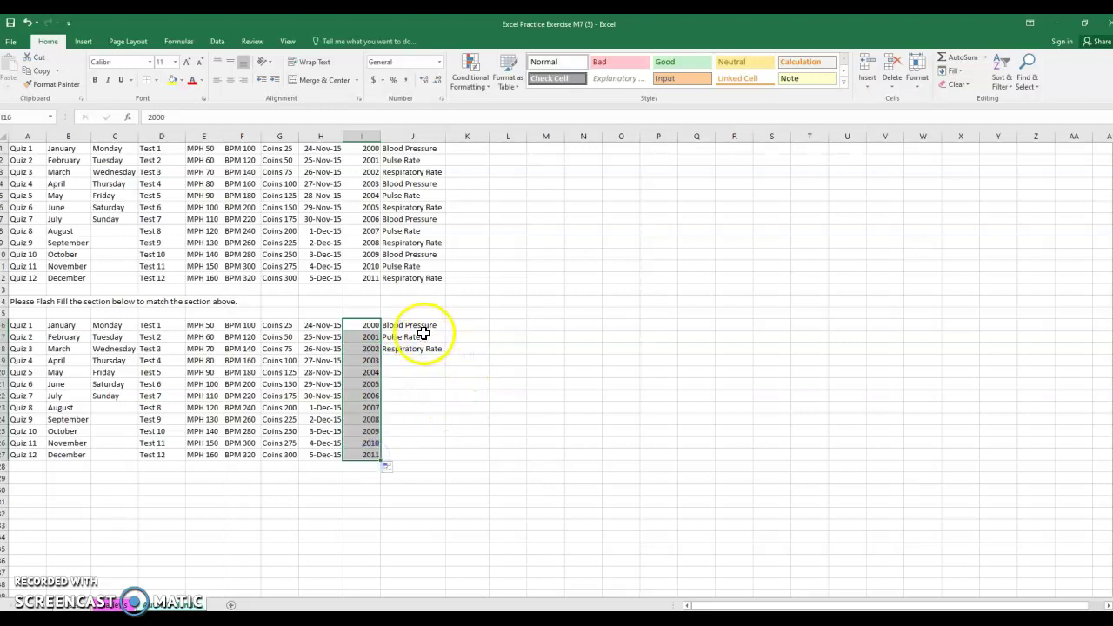
pyautogui.moveTo(425, 324); pyautogui.dragTo(437, 459)
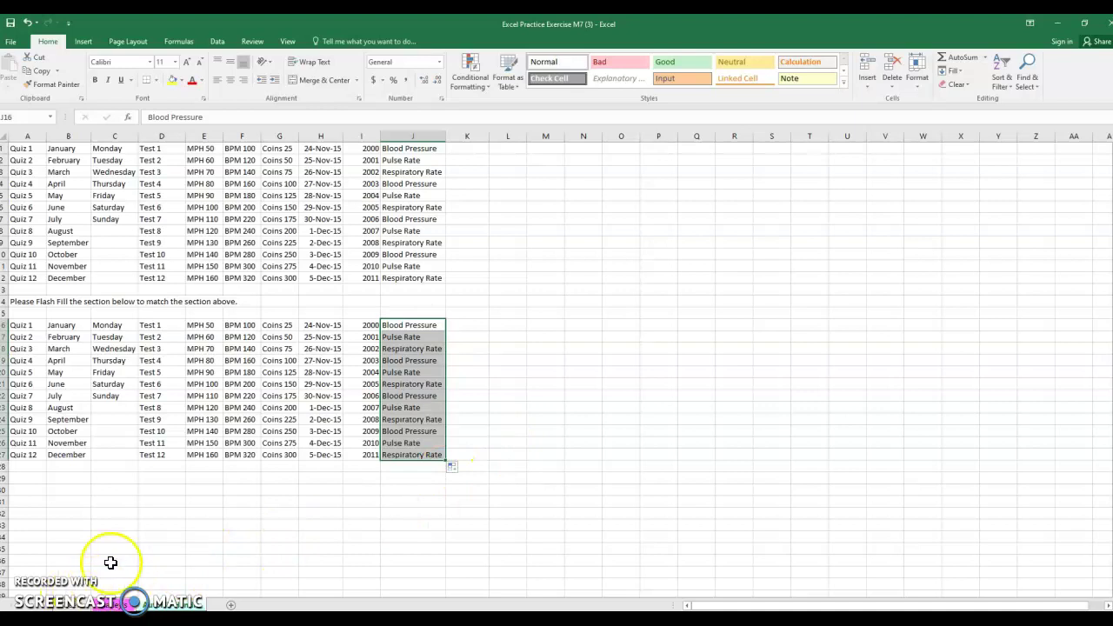
# Review the name-filled sheet and the Marley's Organic Fruit Baskets sales sheet, and return to the series fill sheet
pyautogui.click(120, 607)
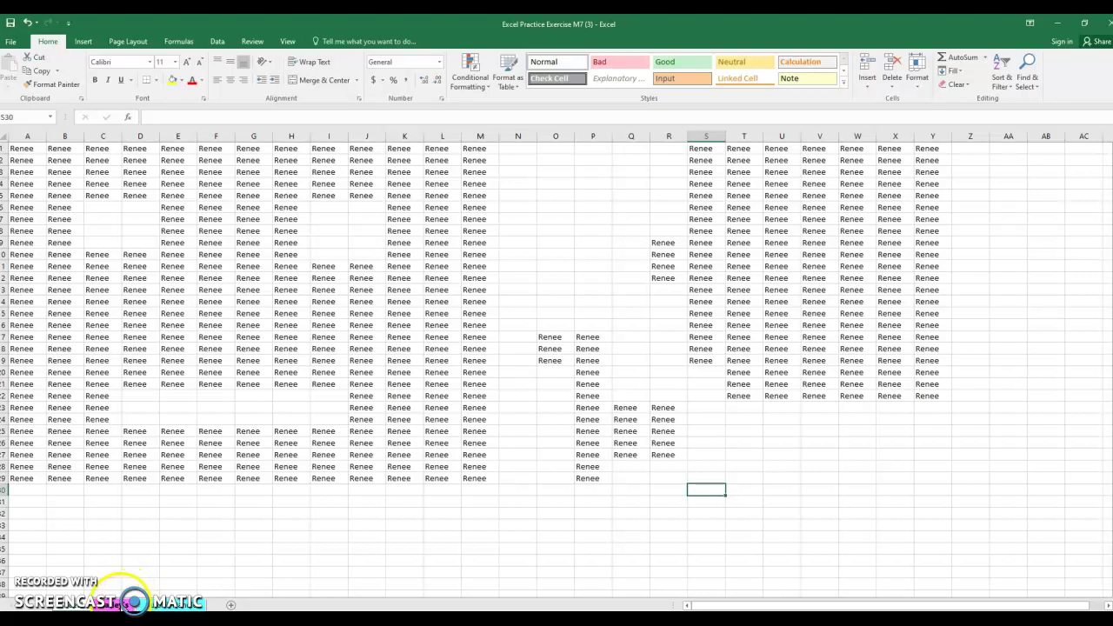
pyautogui.click(150, 606)
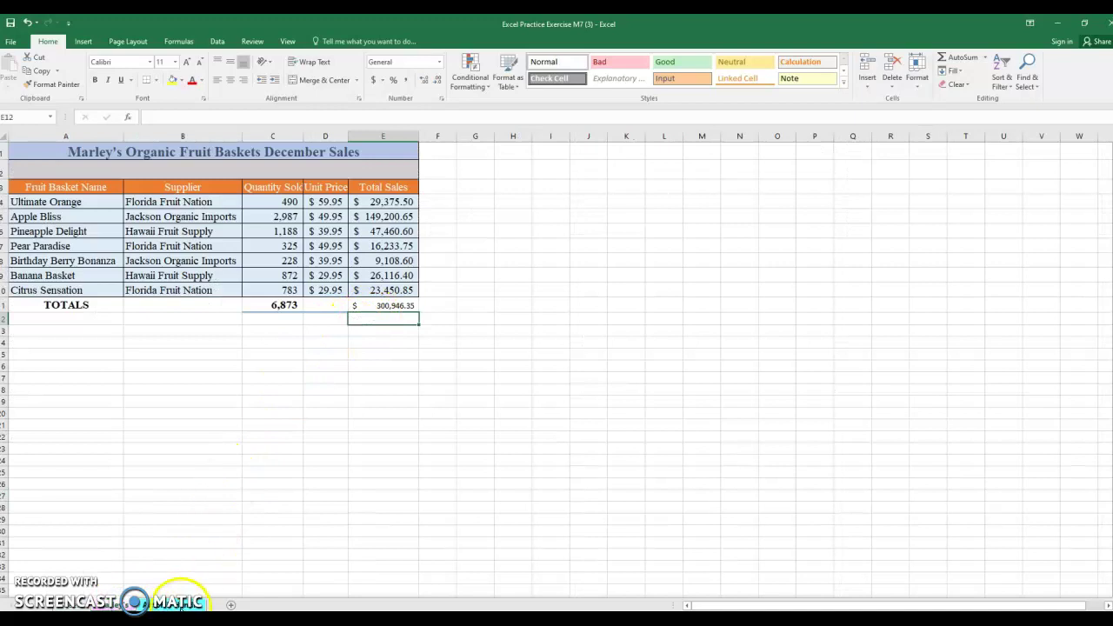
pyautogui.click(184, 606)
pyautogui.click(308, 557)
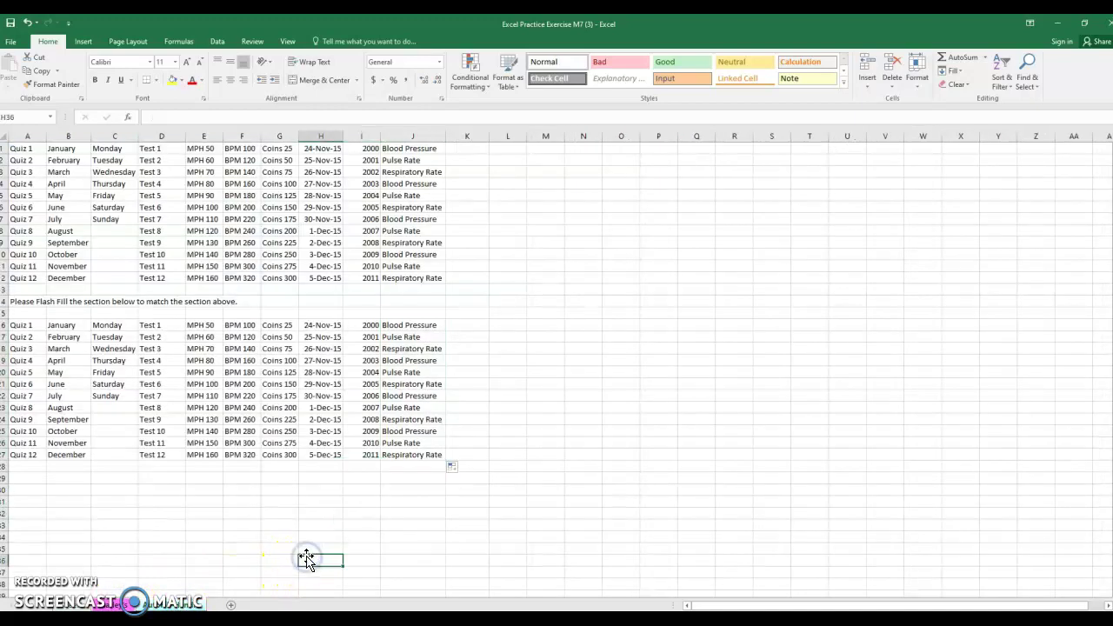